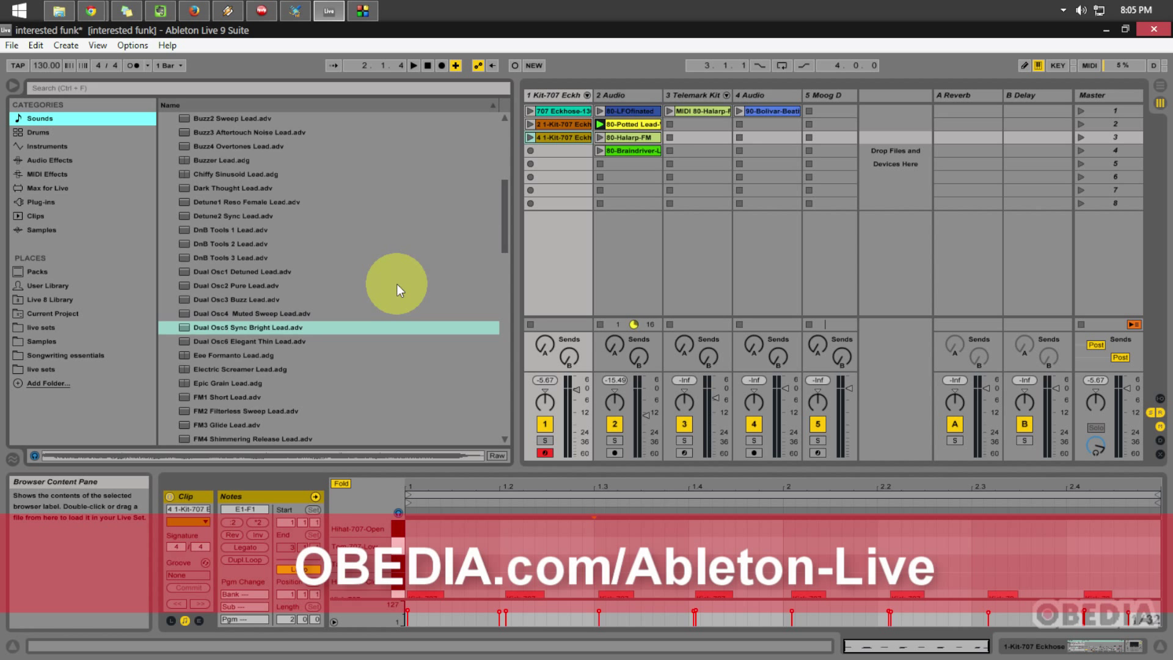
Hide the browser to reveal the session tracks, then show it again.
scroll(397, 284, "up", 5)
scroll(373, 312, "up", 2)
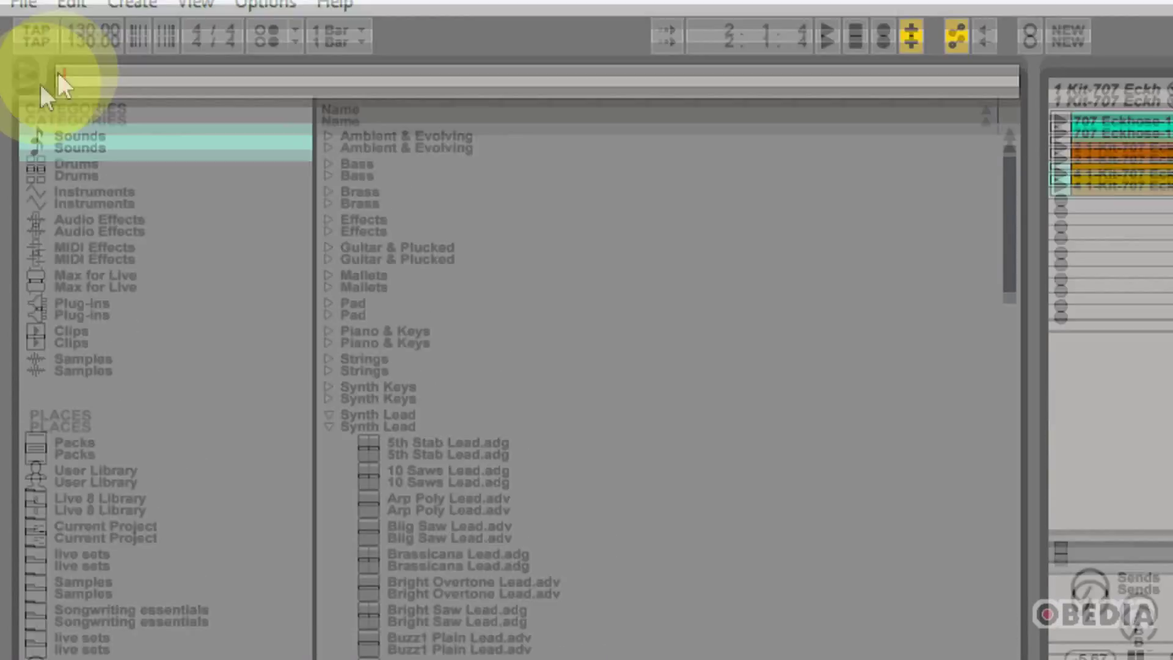
left_click(25, 44)
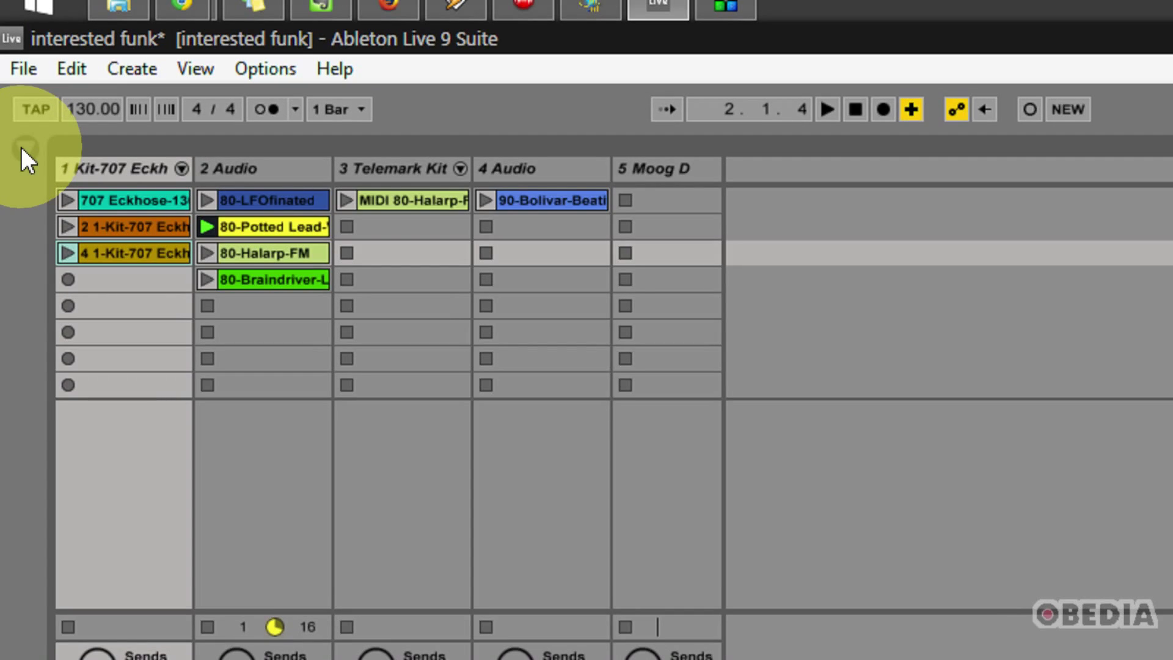
left_click(23, 148)
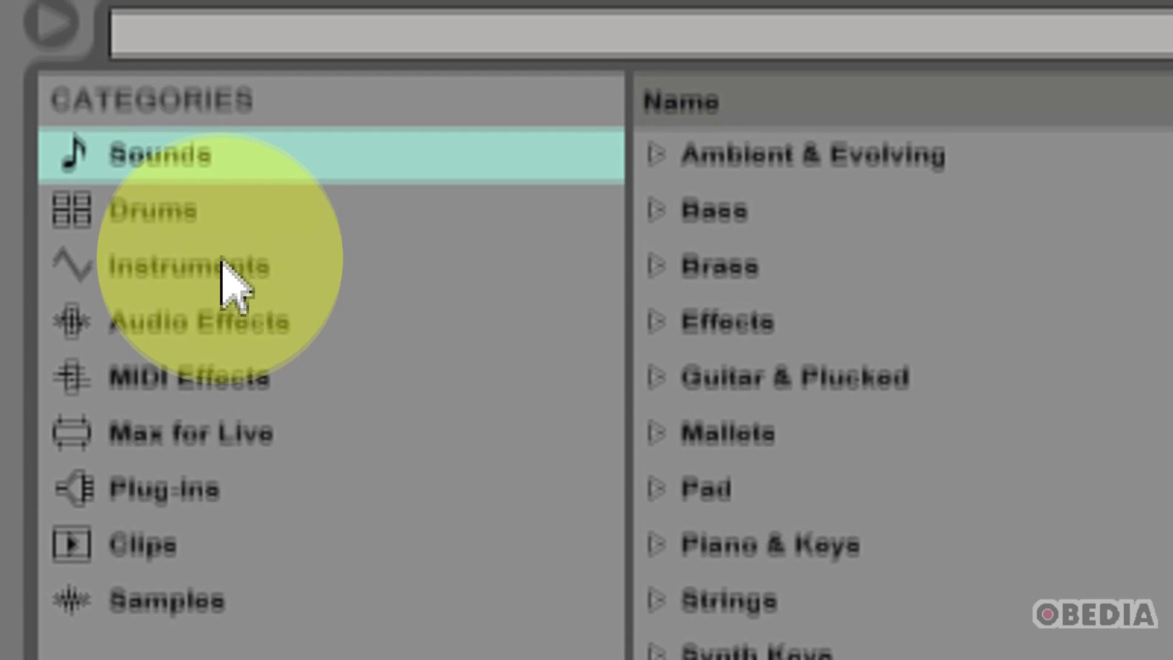
Step through the Instruments, Audio Effects, MIDI Effects and Plug-ins categories.
left_click(224, 266)
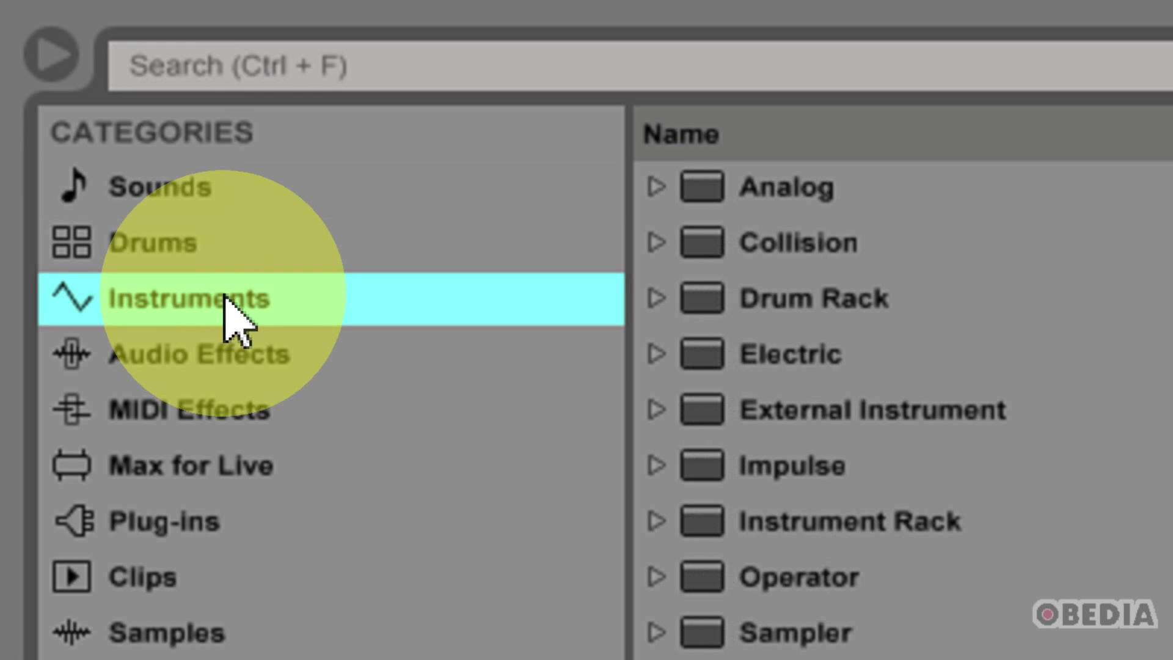
left_click(223, 353)
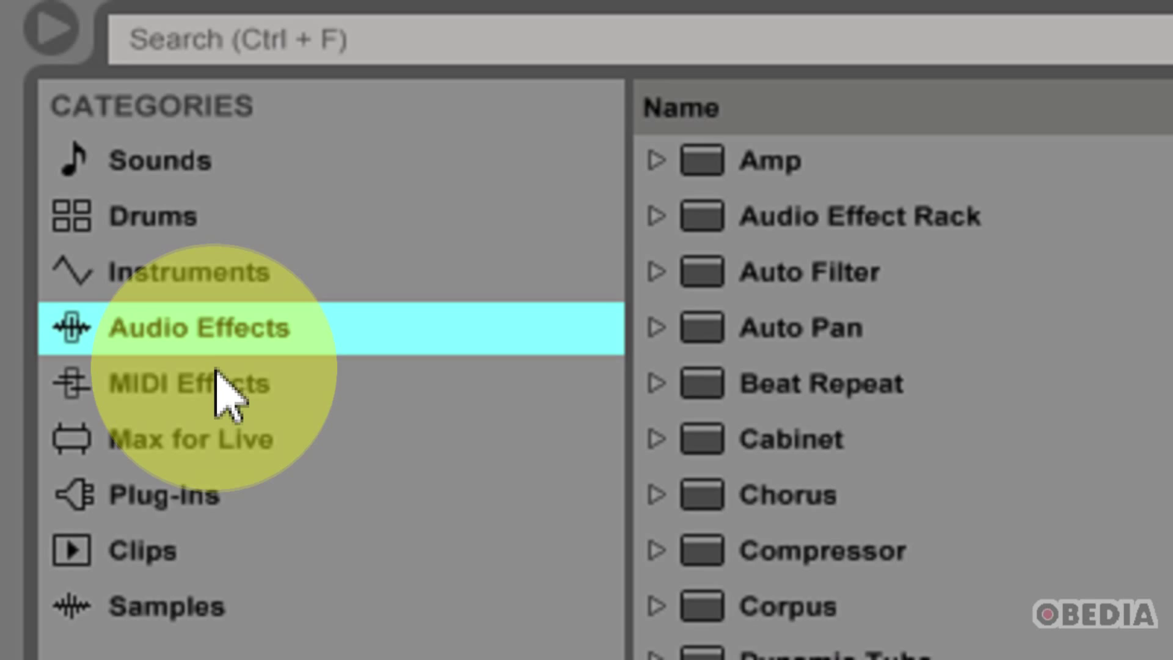
left_click(221, 391)
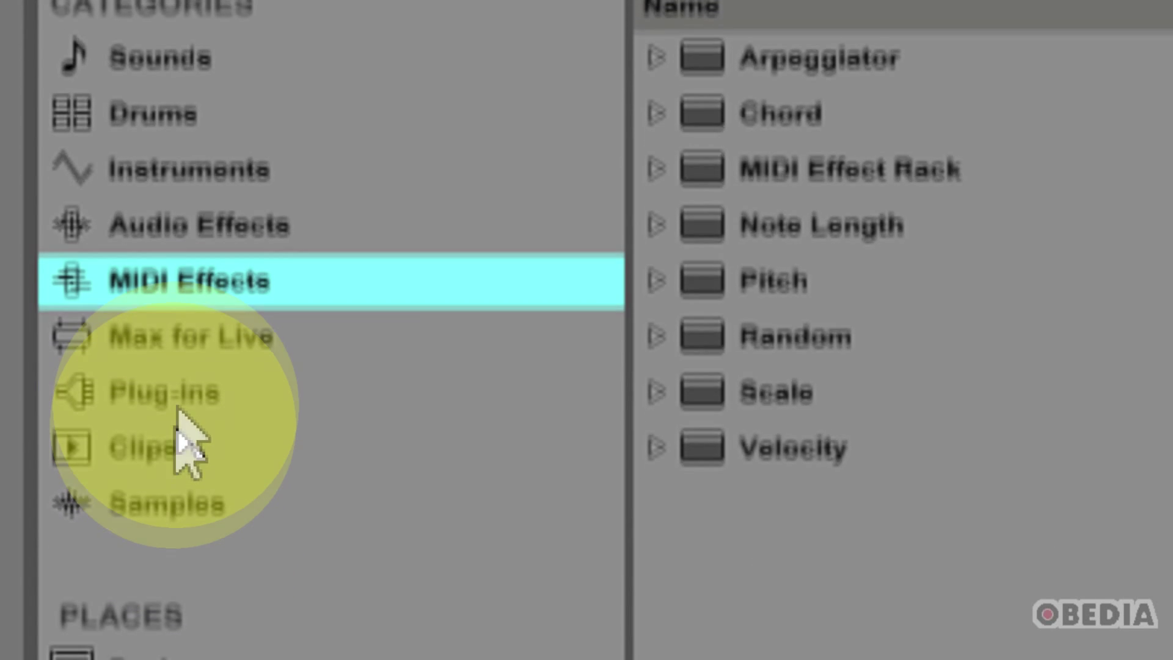
left_click(192, 509)
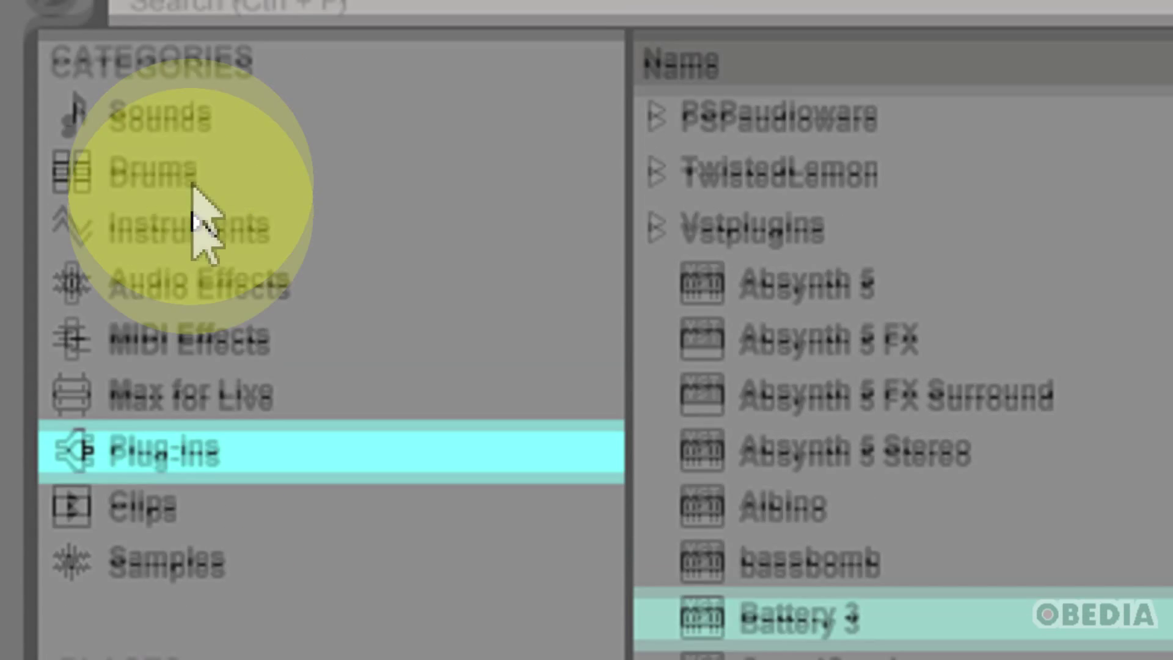
Revisit Instruments to pick Simpler, then Audio Effects and MIDI Effects, ending on Plug-ins.
left_click(202, 144)
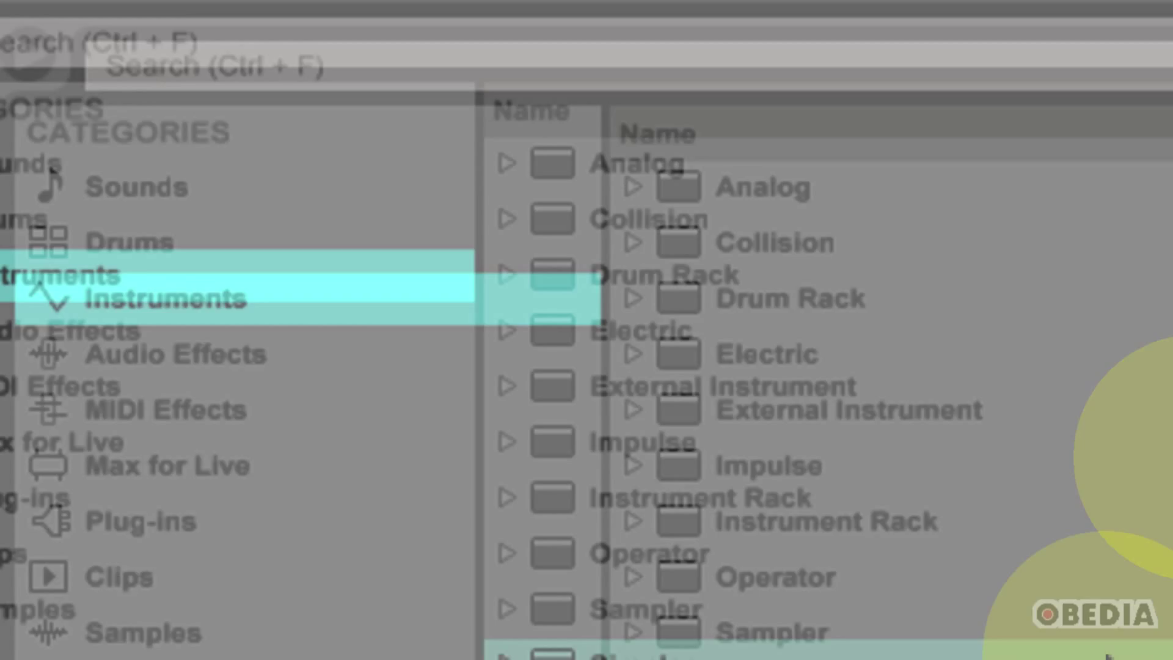
left_click(596, 565)
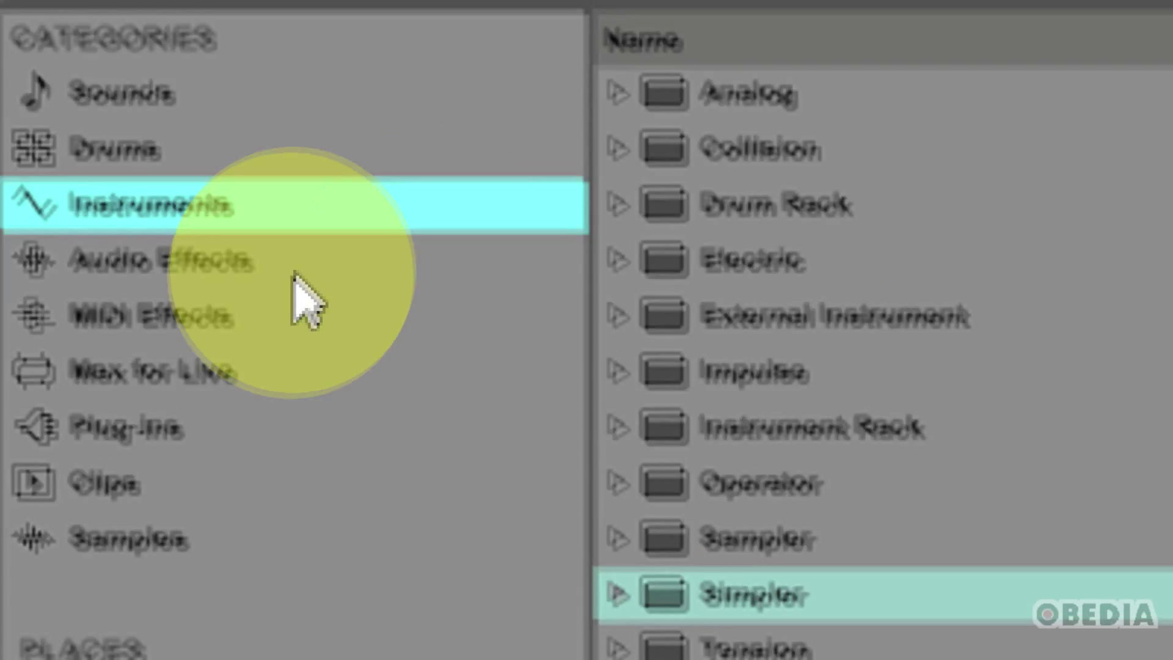
left_click(294, 273)
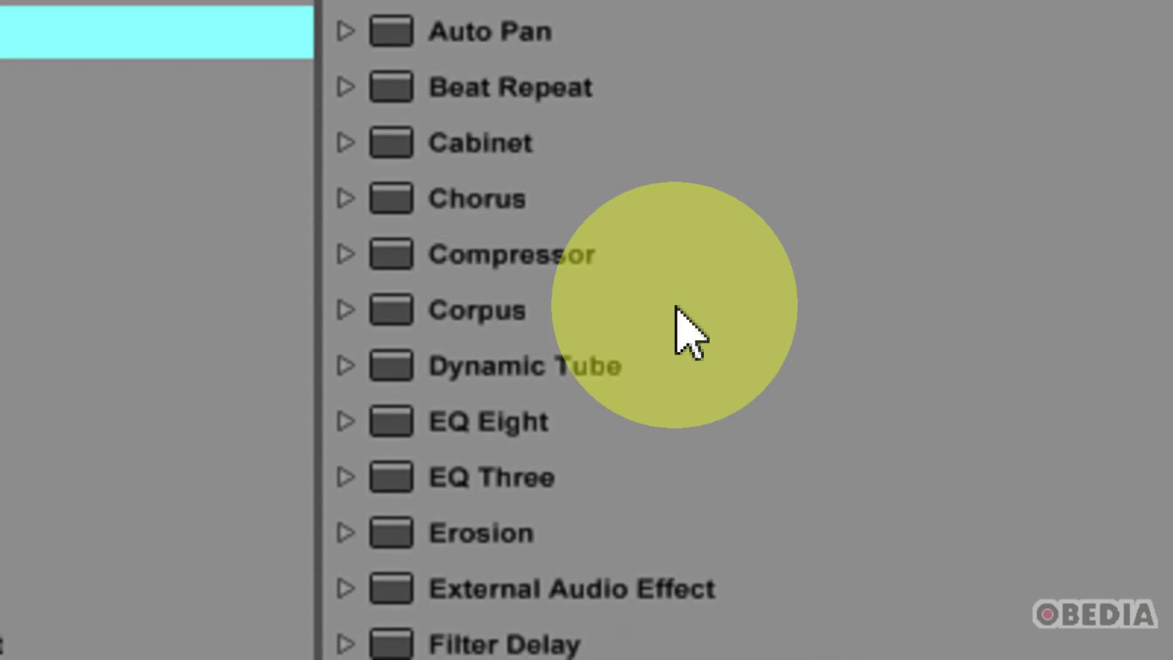
left_click(99, 177)
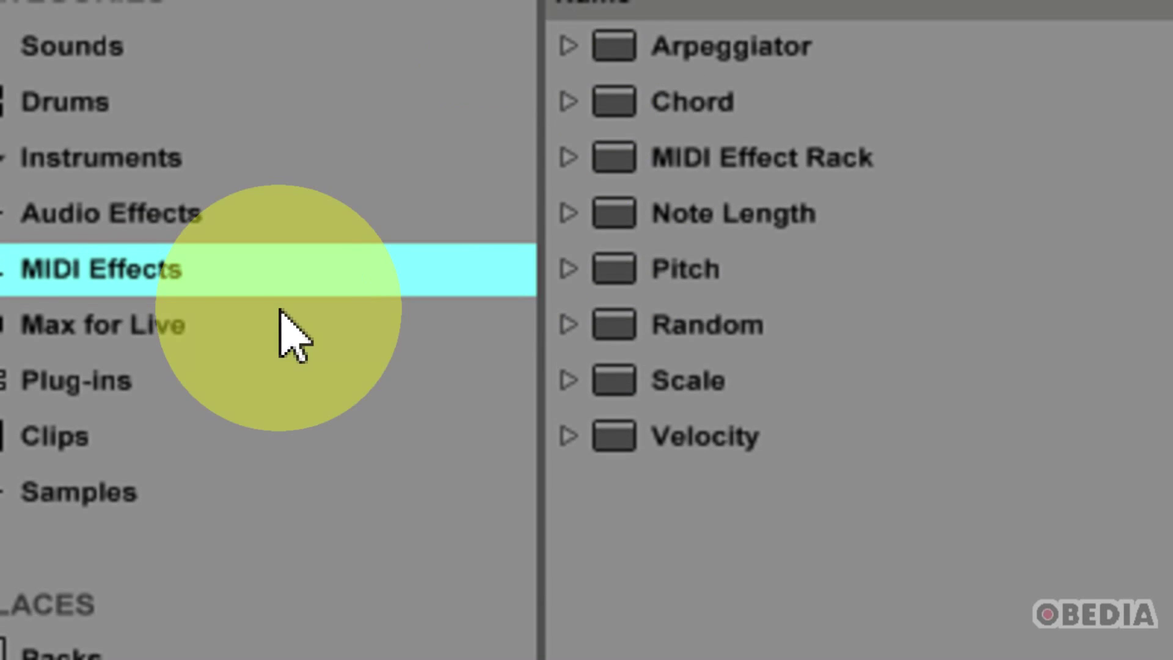
left_click(121, 379)
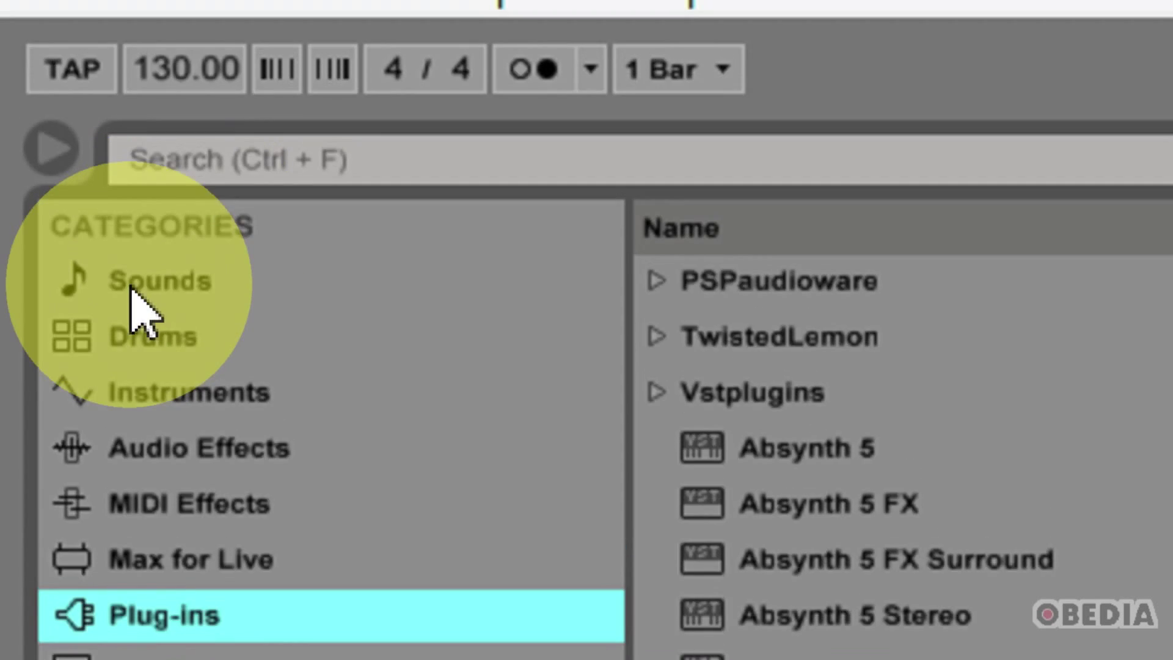
Switch the browser to the Sounds category and scroll through its folders.
left_click(132, 287)
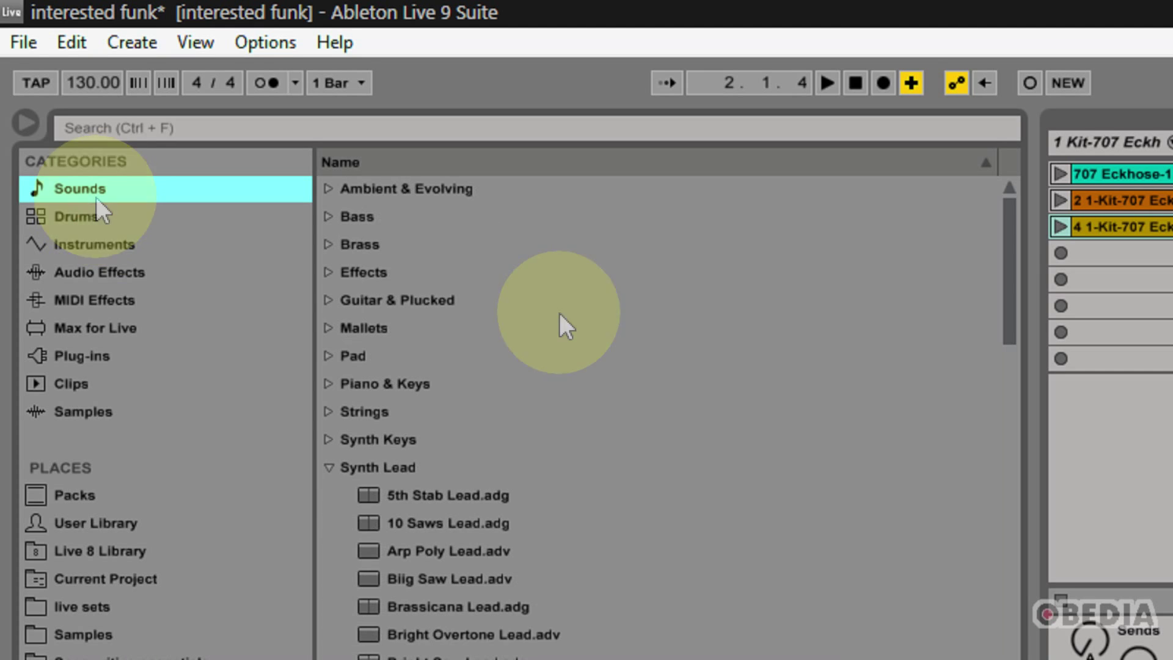
scroll(794, 500, "down", 5)
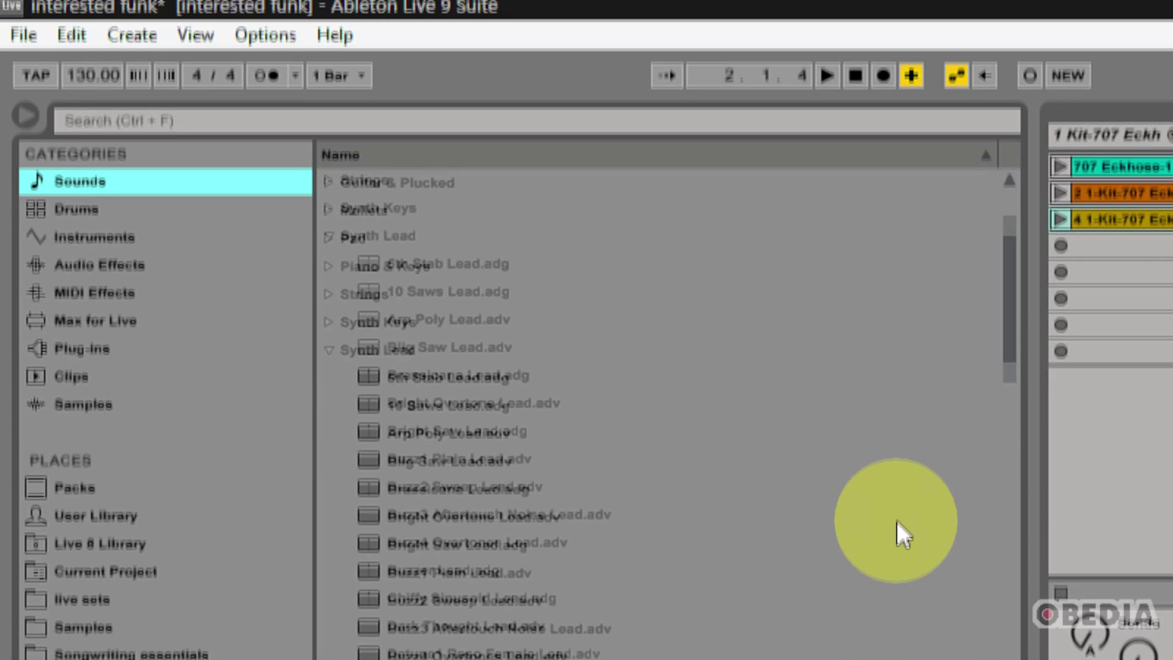
scroll(897, 514, "down", 2)
scroll(897, 514, "up", 6)
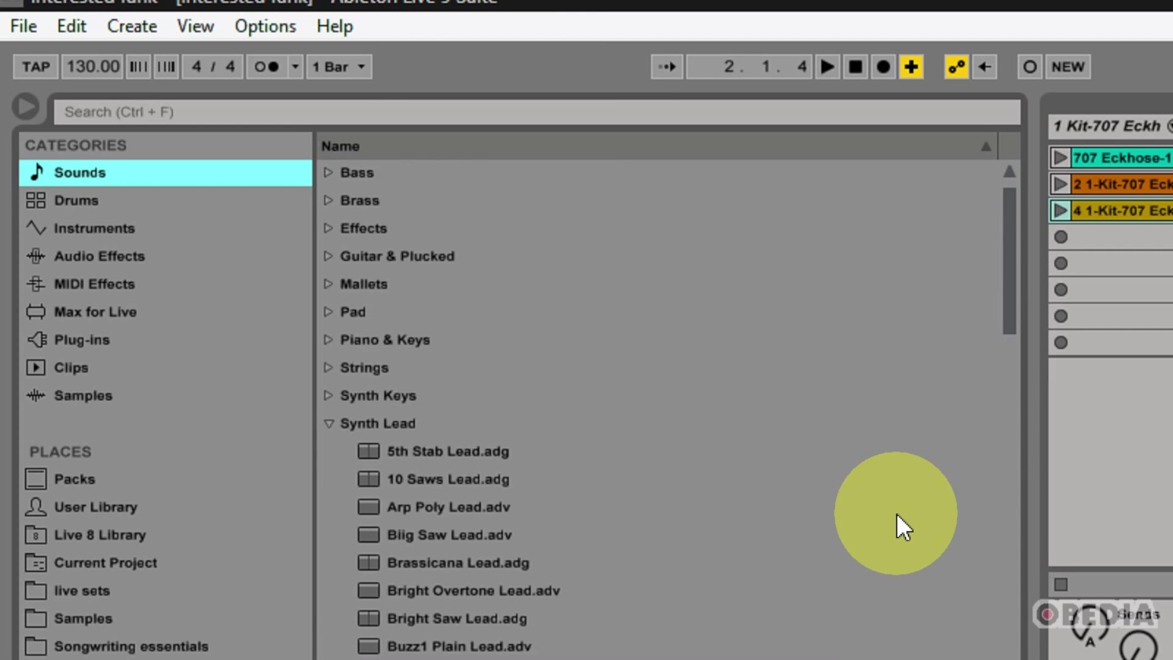
Collapse Synth Lead and expand Bass to browse presets like Aamber.adg and Acid Bass.adv.
left_click(328, 451)
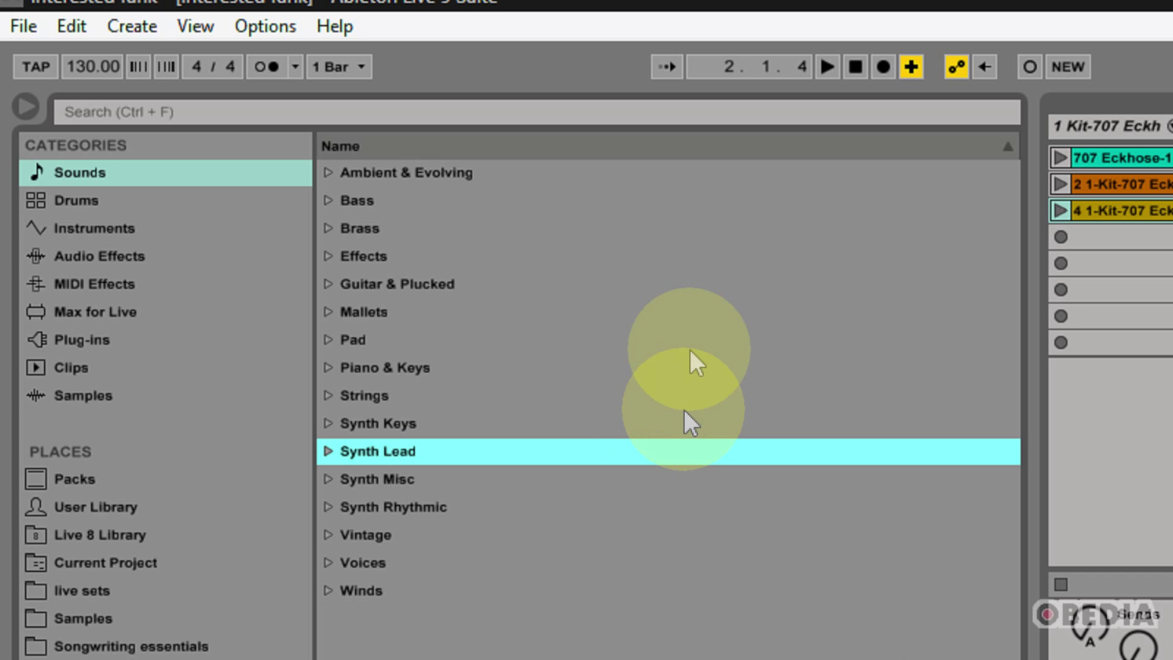
left_click(331, 205)
scroll(461, 318, "down", 6)
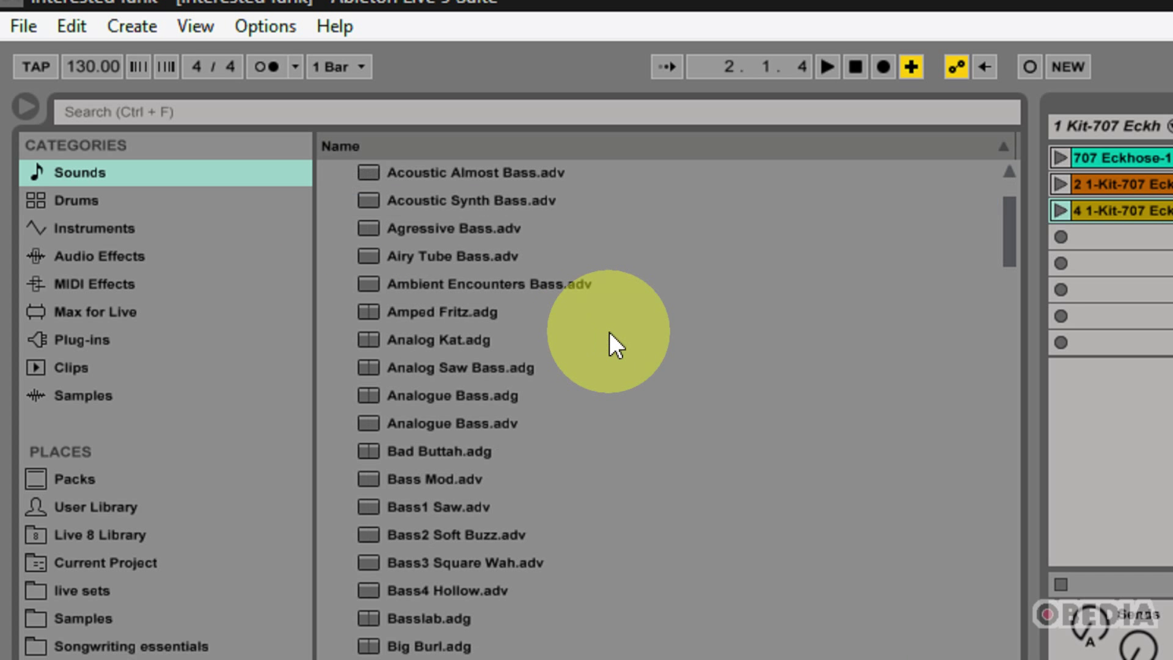
scroll(618, 343, "down", 8)
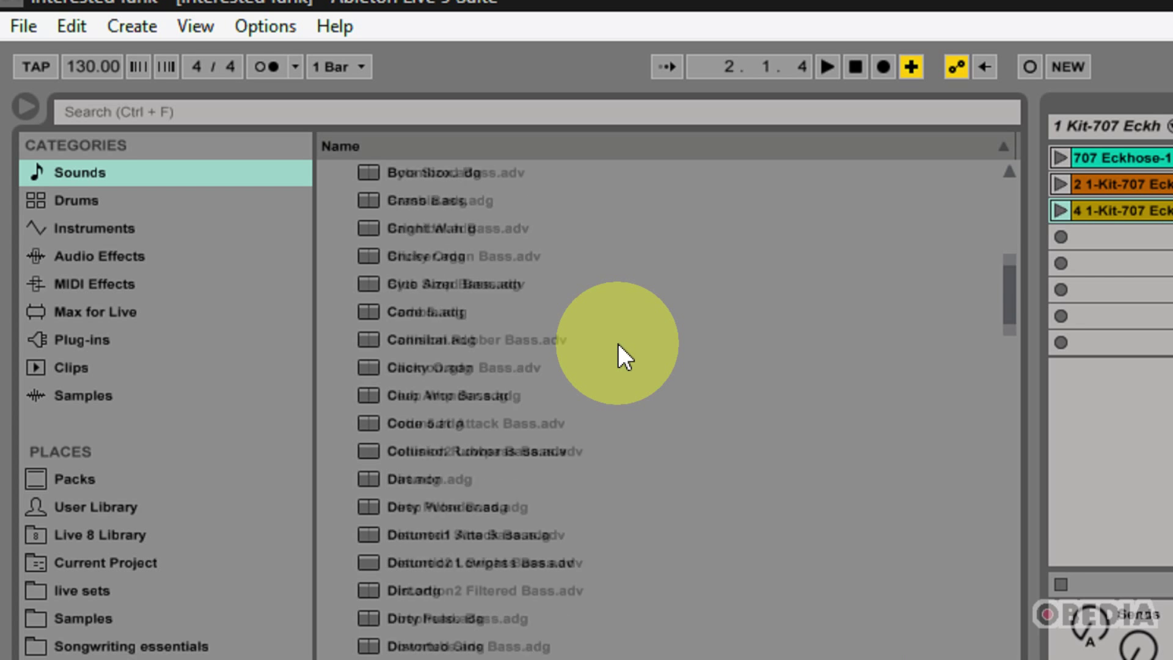
scroll(618, 343, "down", 1)
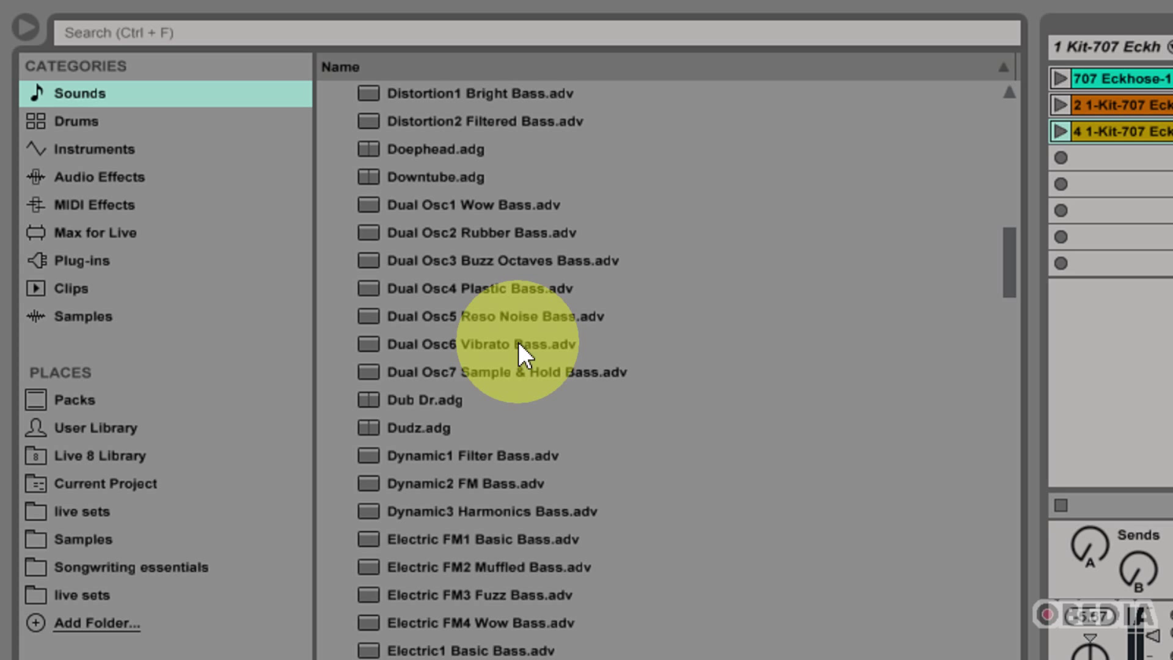
scroll(520, 283, "up", 7)
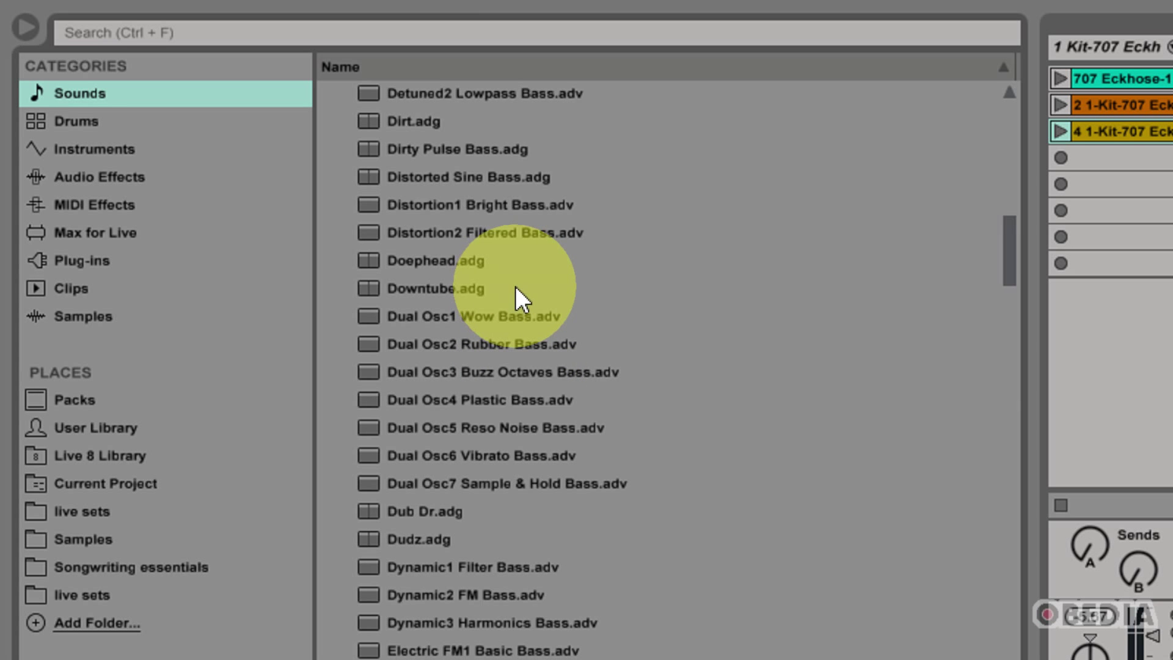
scroll(531, 276, "up", 10)
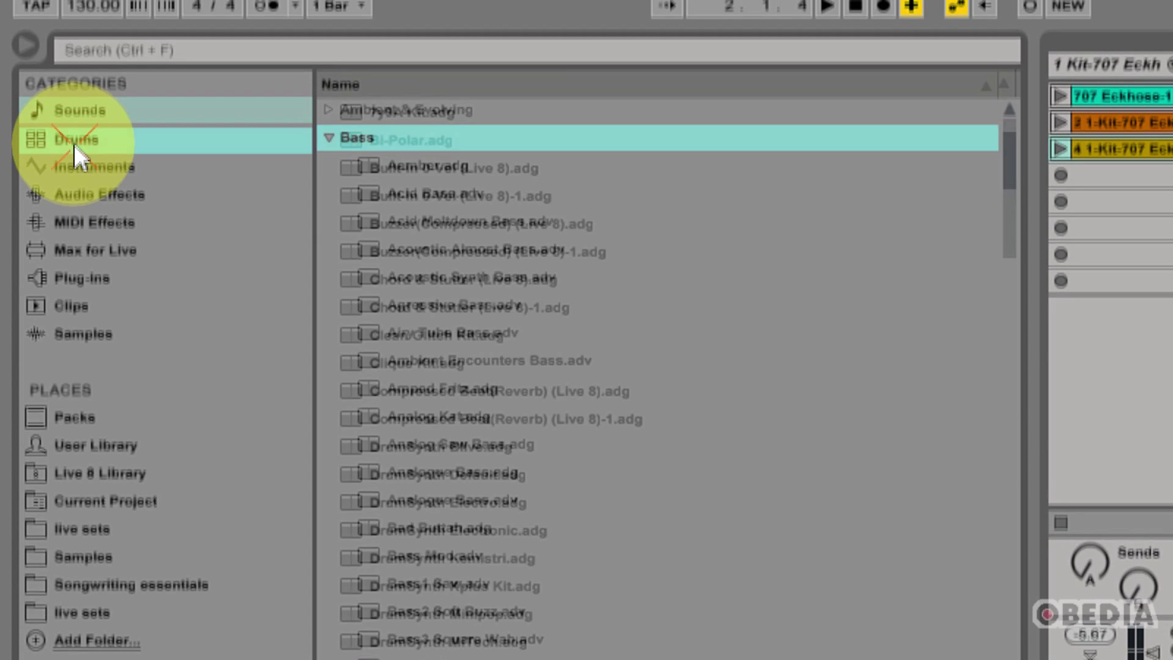
Show the Drums category and scroll through kits like 7y9A Kit.adg and Bi-Polar.adg.
left_click(74, 130)
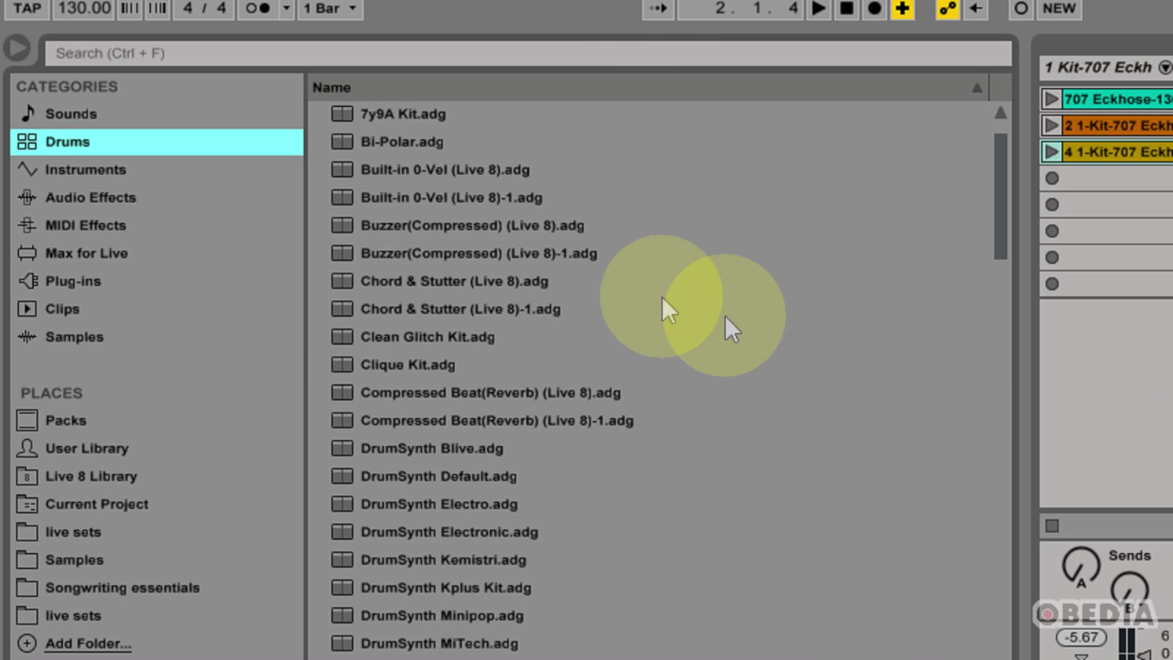
scroll(740, 452, "down", 10)
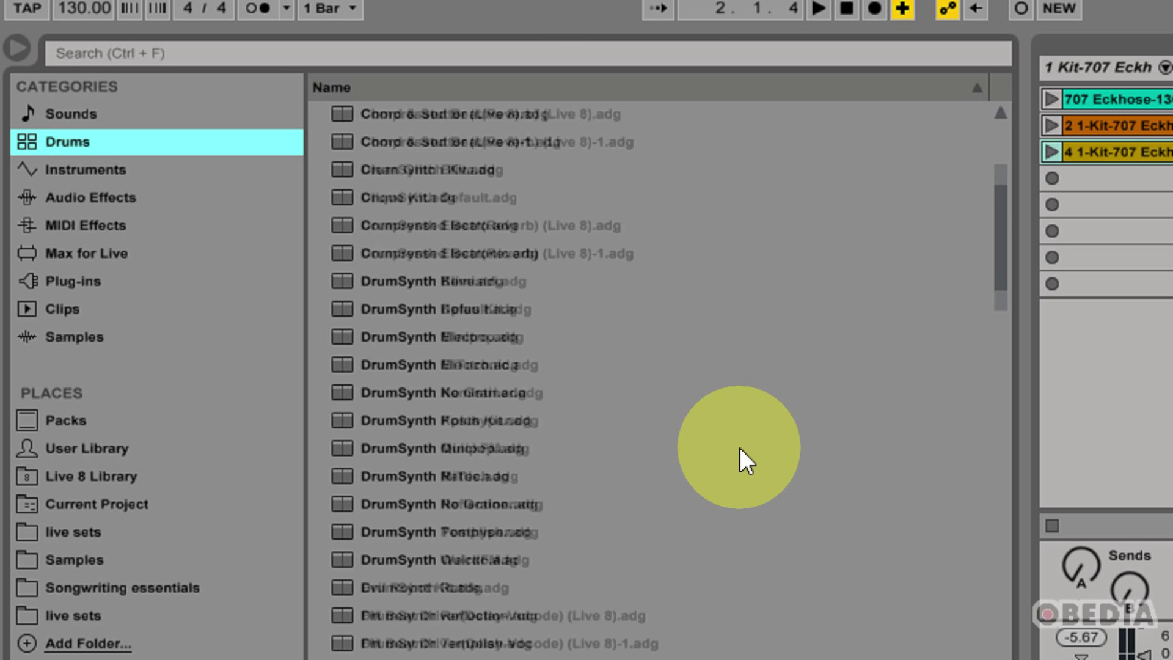
scroll(739, 446, "down", 5)
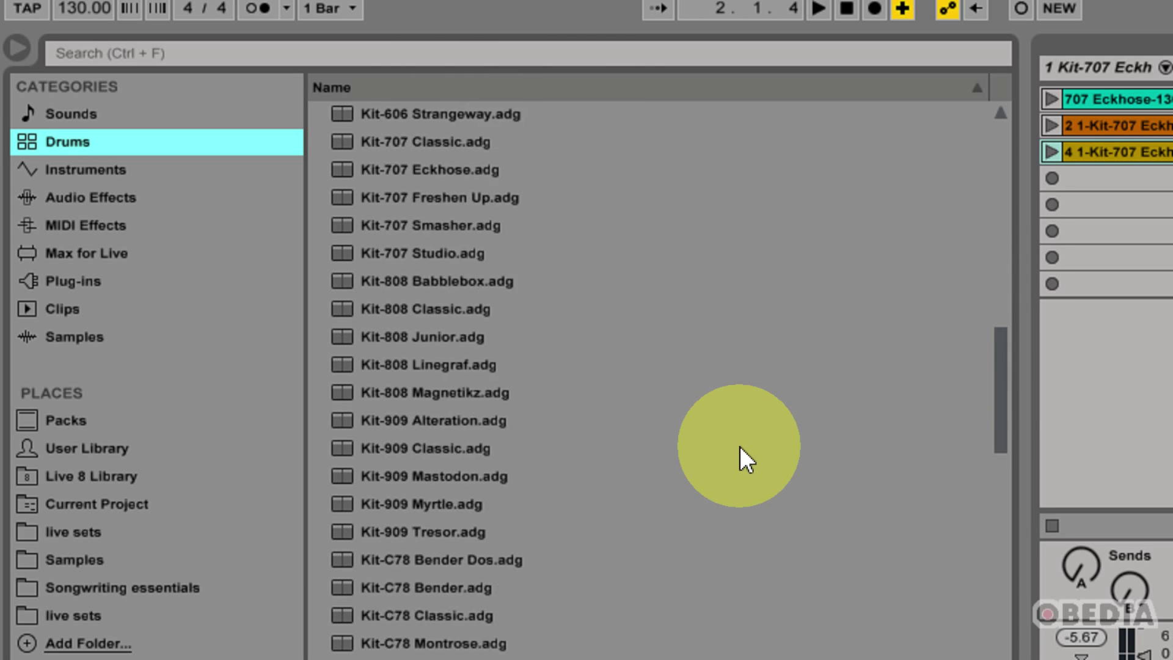
scroll(739, 446, "up", 6)
scroll(741, 446, "up", 8)
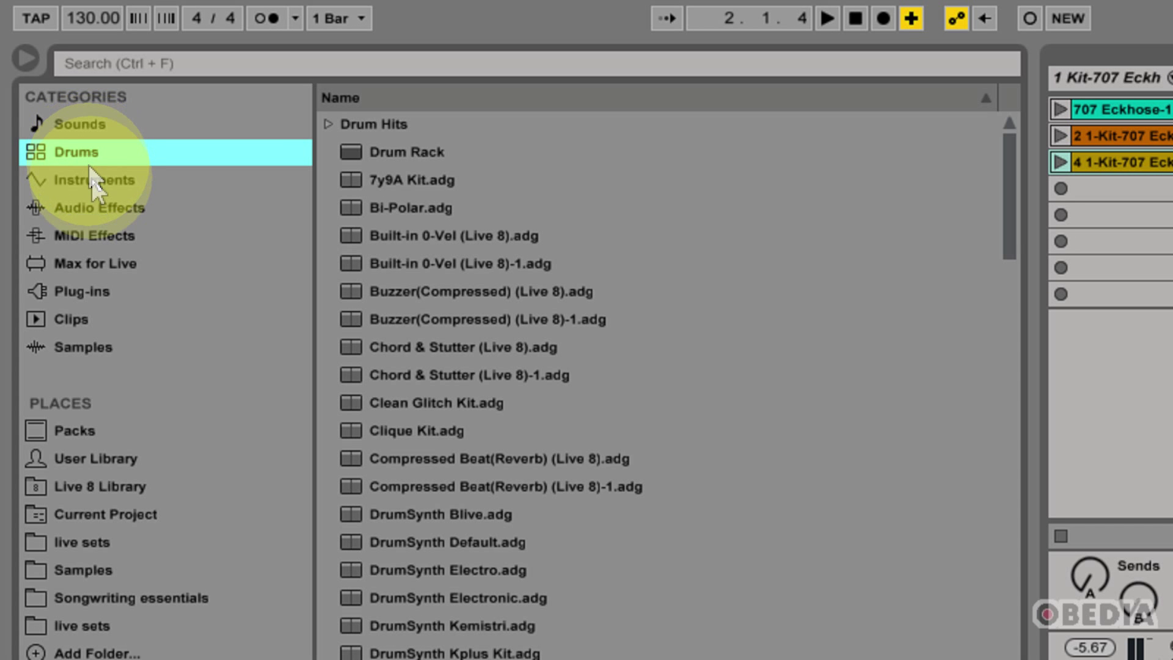
Show Max for Live devices and select the Max Instrument entry in the list.
left_click(89, 269)
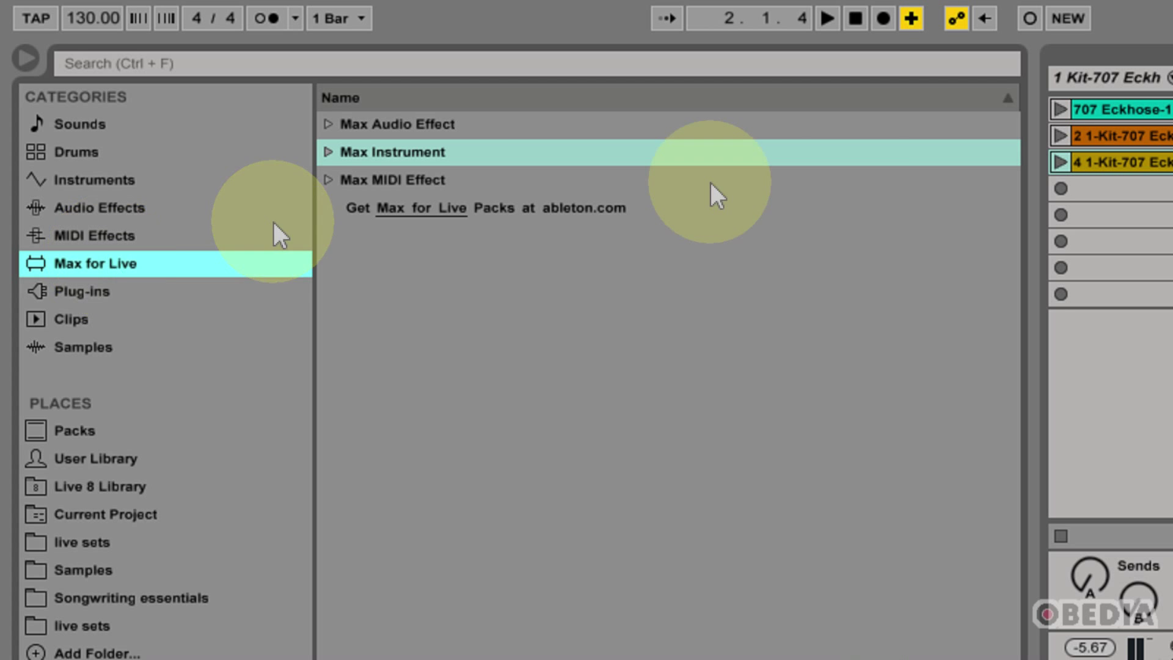
left_click(685, 330)
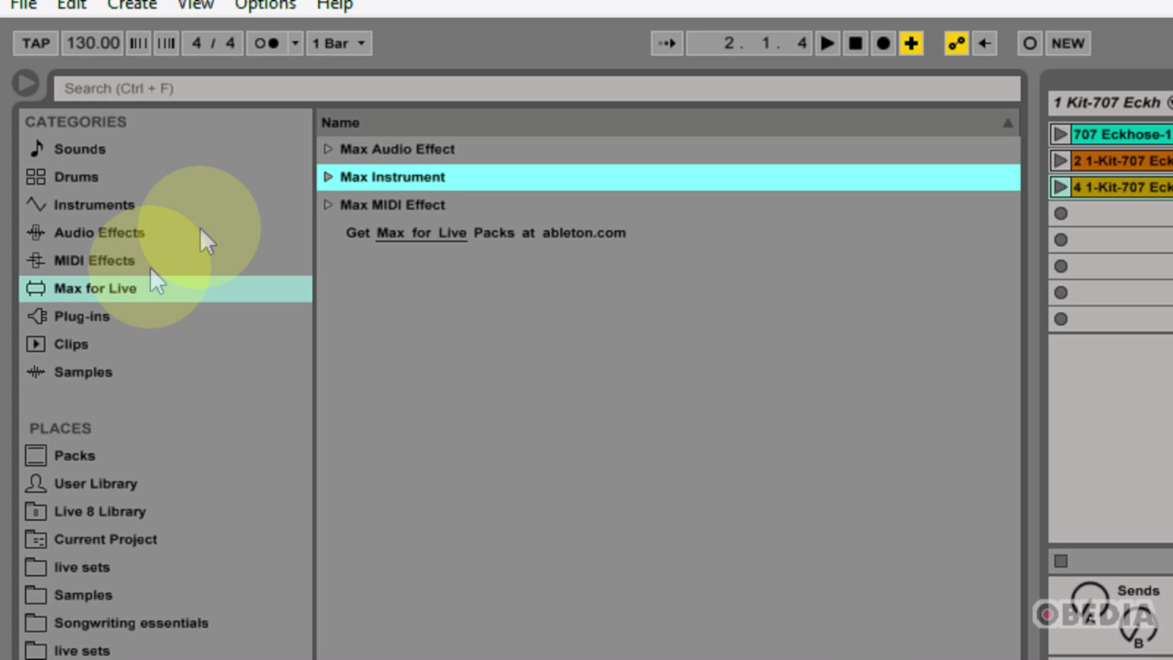
Show the Clips category and scroll through its .alc clip files.
left_click(74, 341)
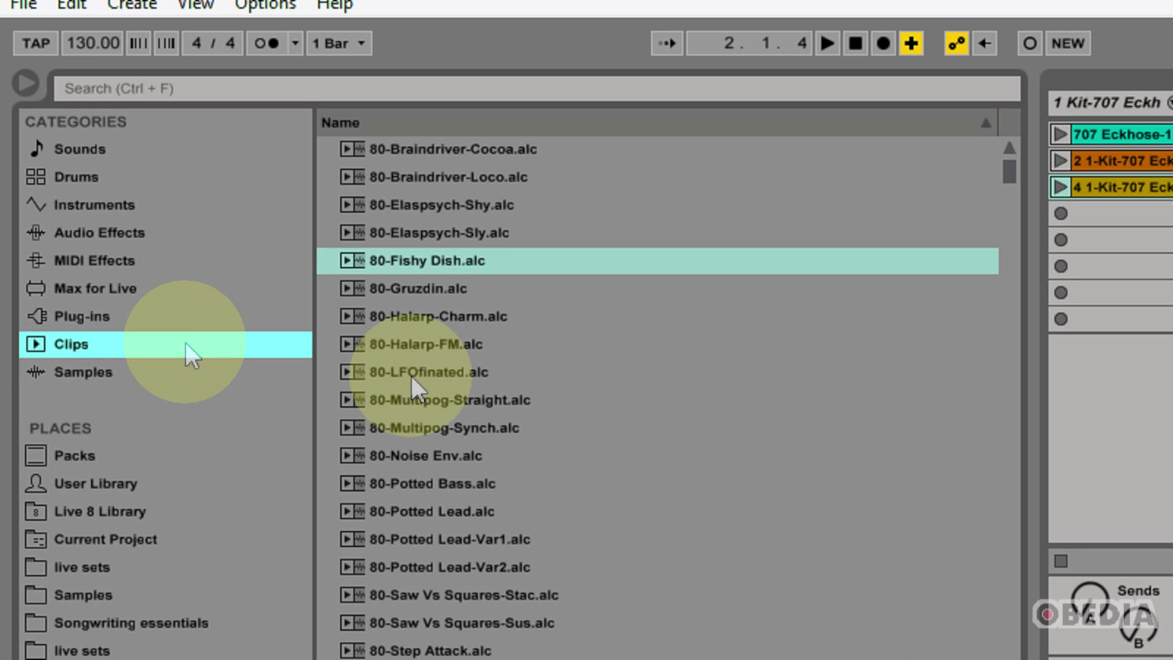
scroll(434, 452, "down", 1)
scroll(422, 455, "down", 12)
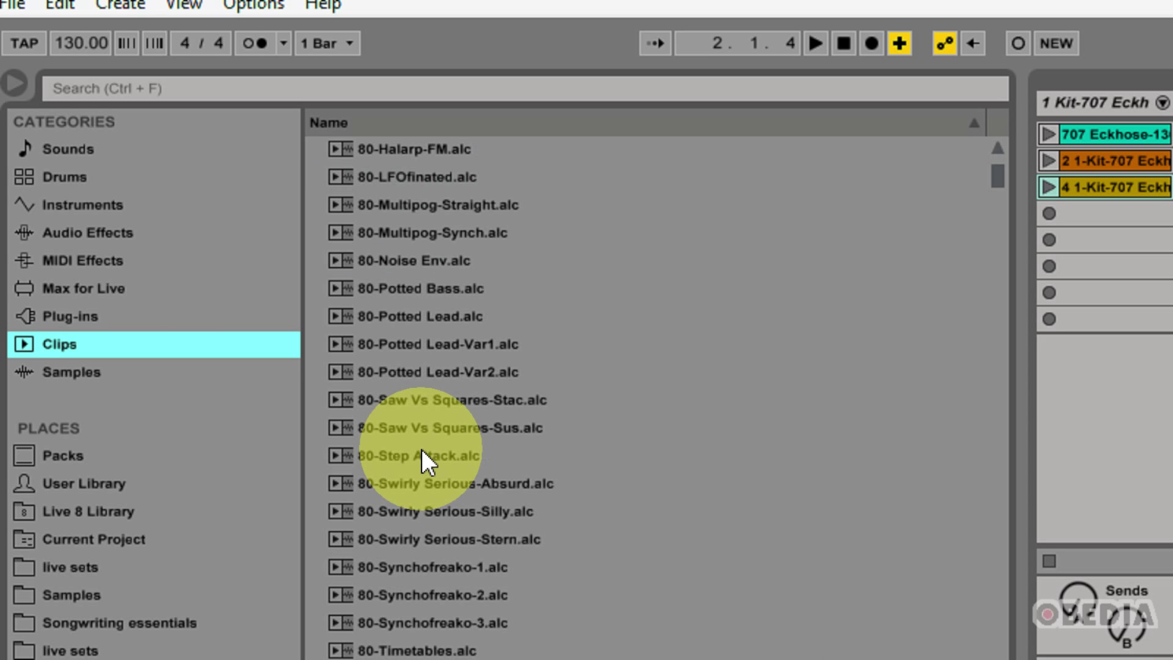
scroll(422, 452, "down", 12)
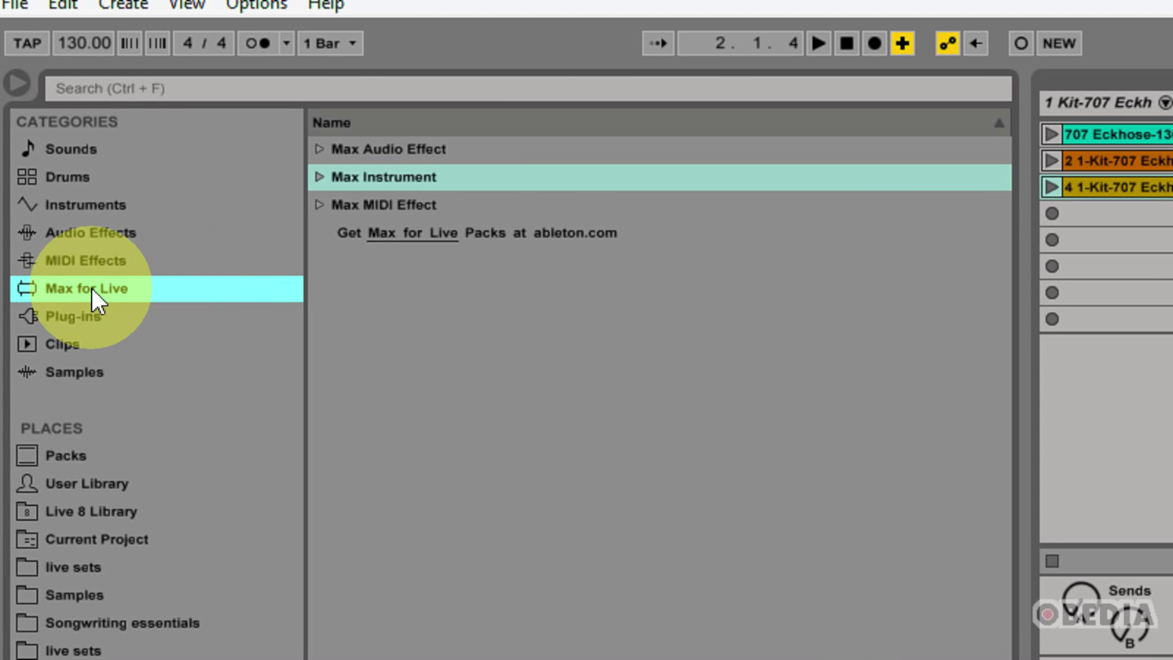
Glance at Plug-ins, then return to Clips and scroll to 90-Squirrelz.alc and 95-Celtic Lead.alc.
left_click(89, 312)
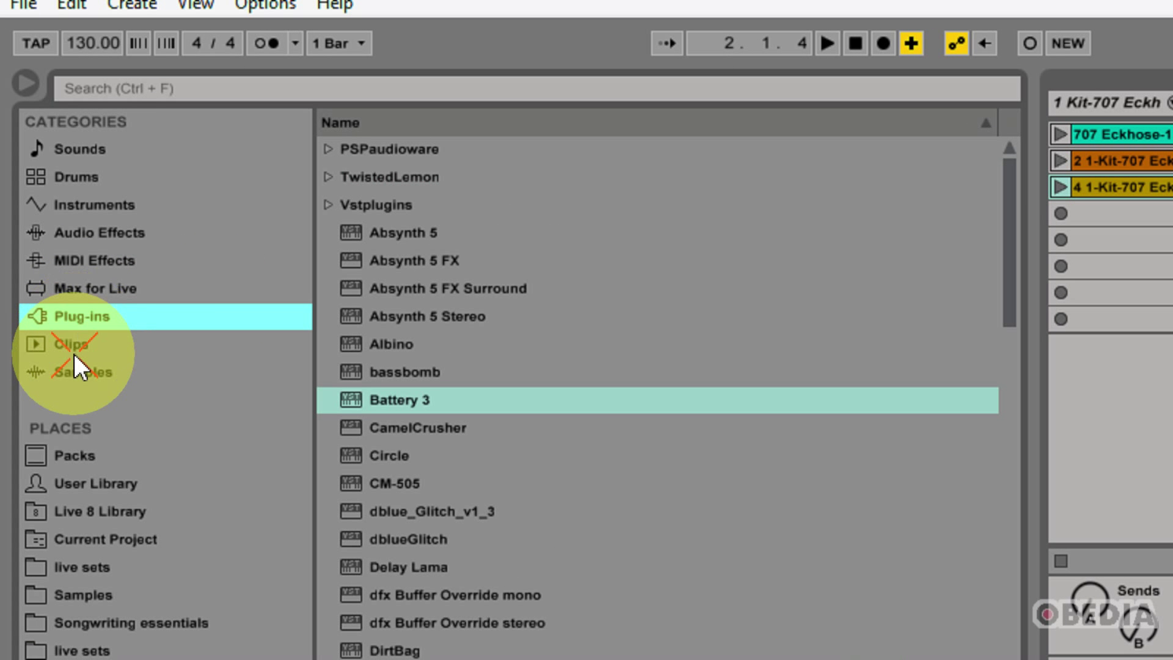
left_click(75, 351)
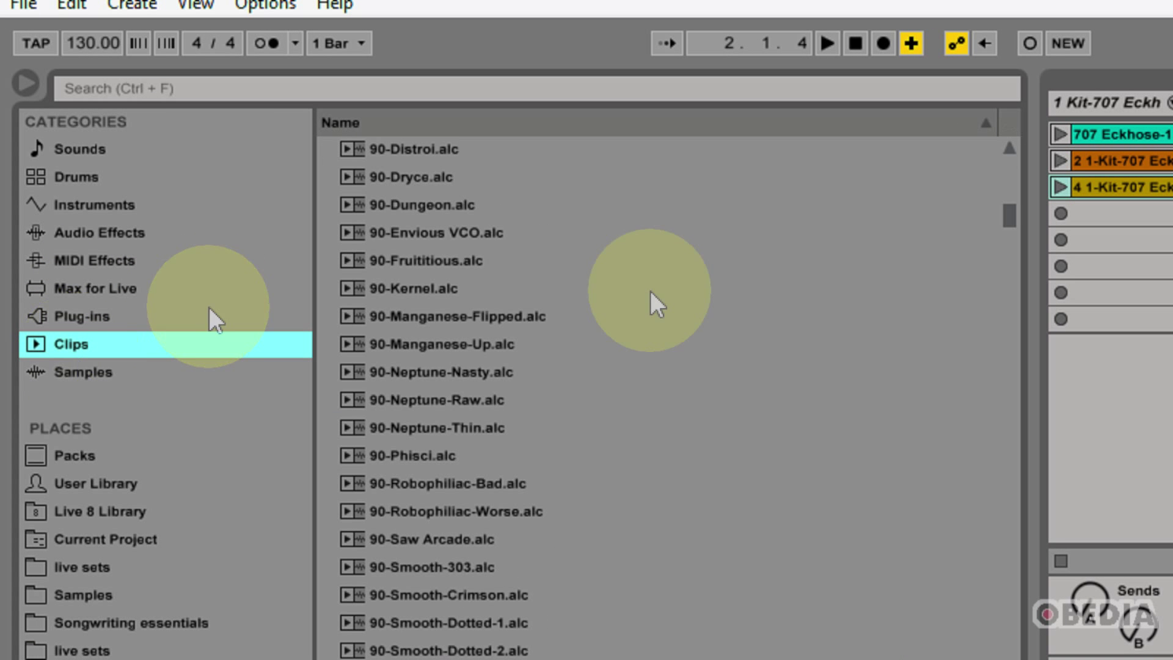
scroll(618, 356, "down", 5)
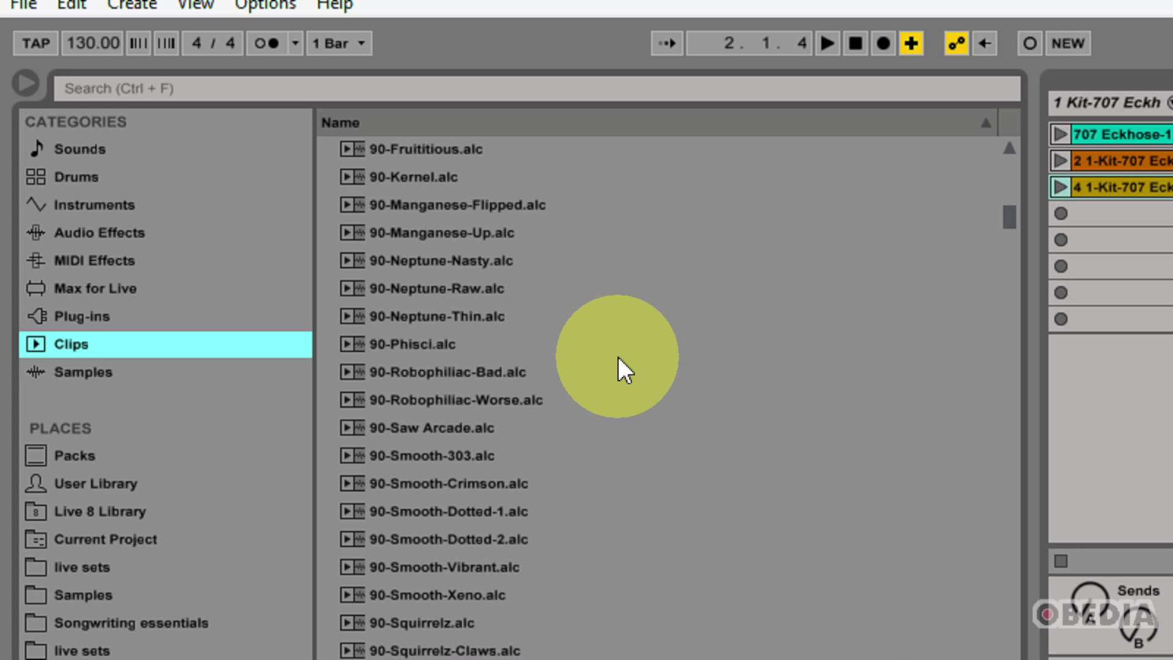
scroll(618, 358, "down", 2)
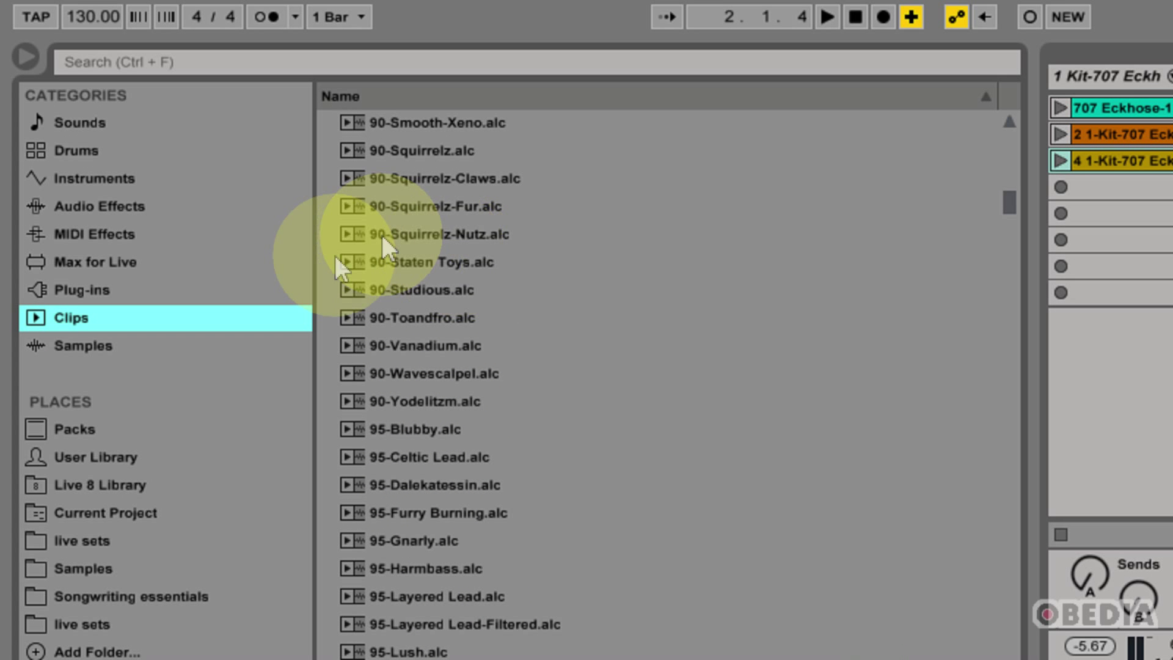
left_click(112, 348)
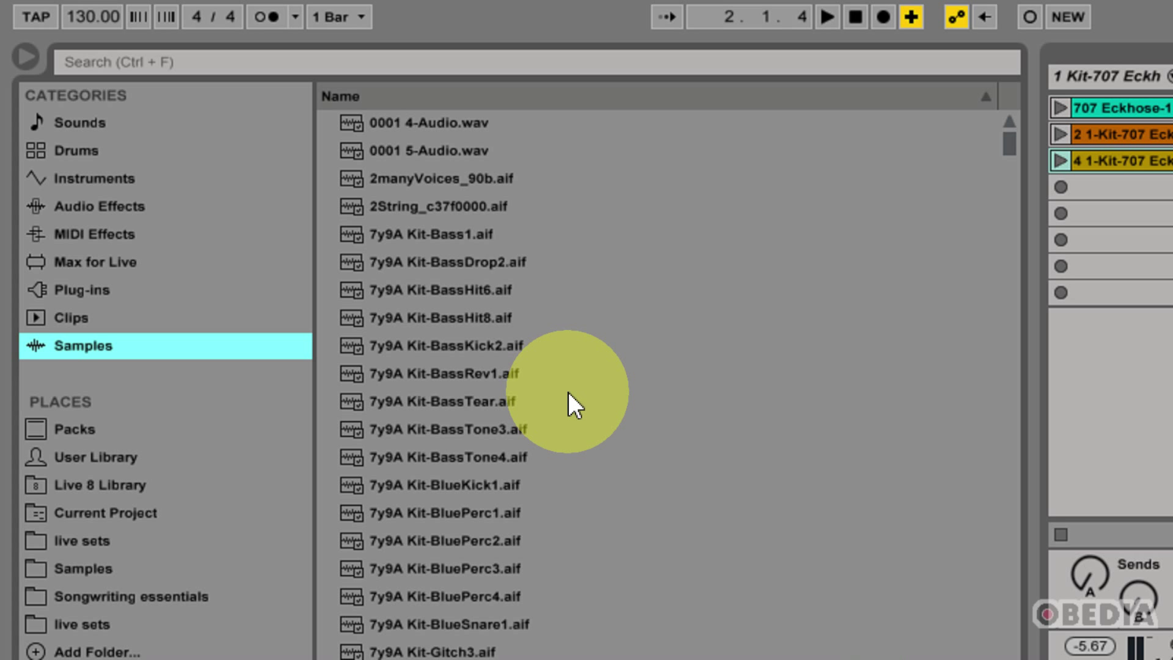
scroll(568, 393, "down", 2)
scroll(568, 392, "down", 12)
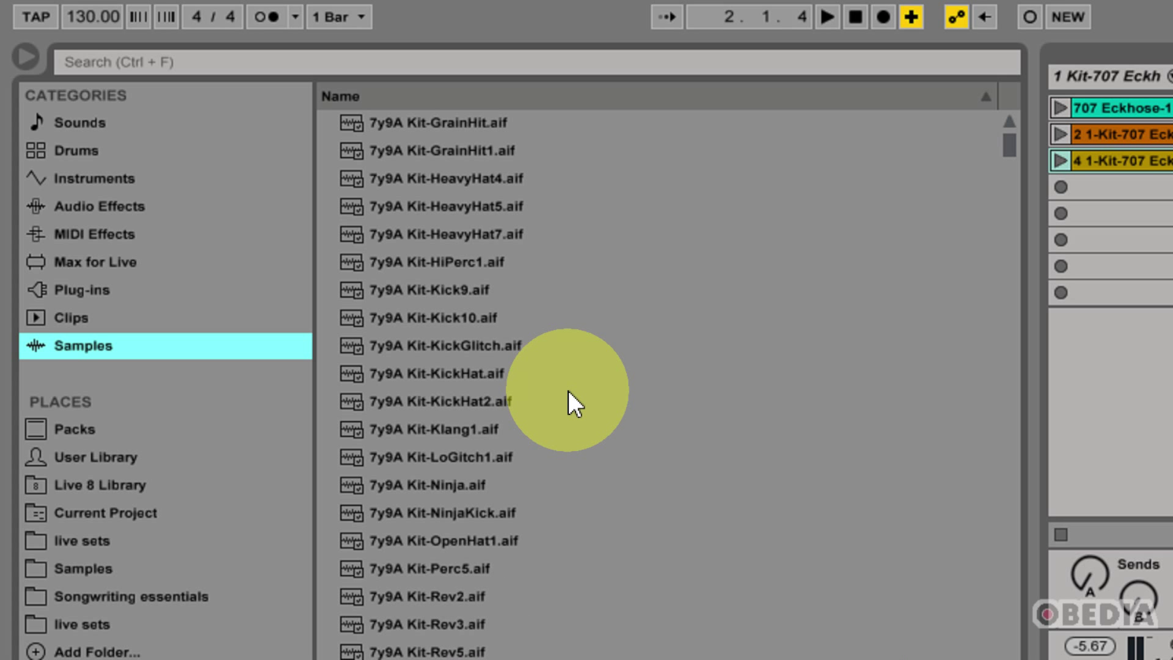
scroll(568, 390, "up", 14)
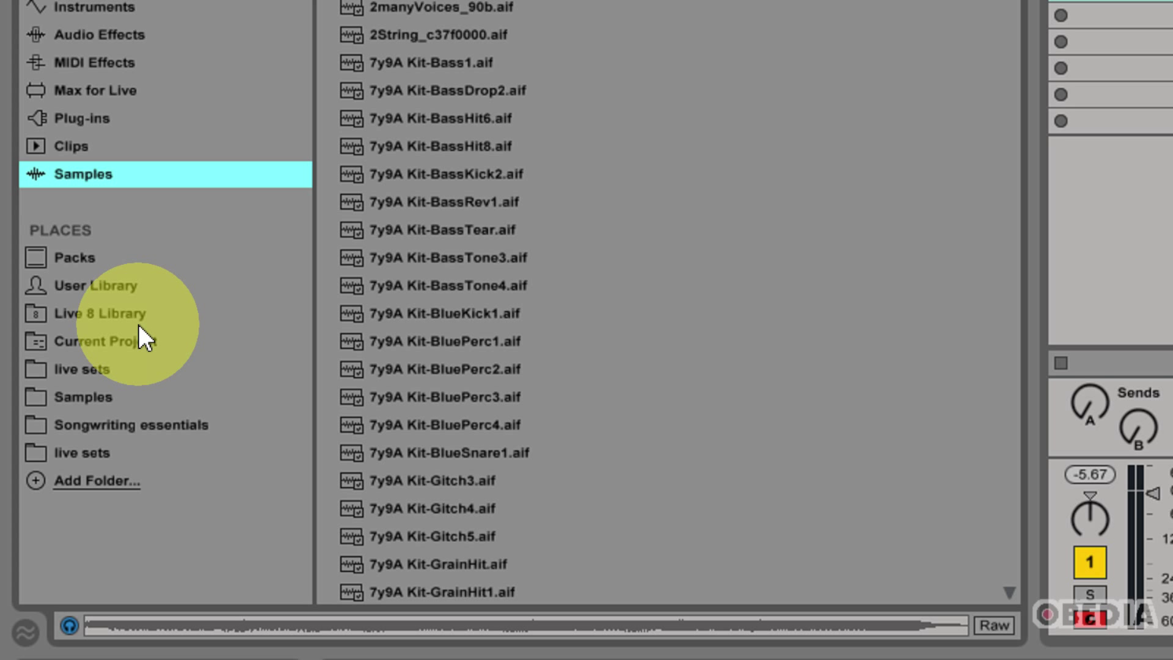
Expand the Breakbeats by KutMasta Kurt pack's Clips folder and scroll its .alc drum clips.
left_click(89, 257)
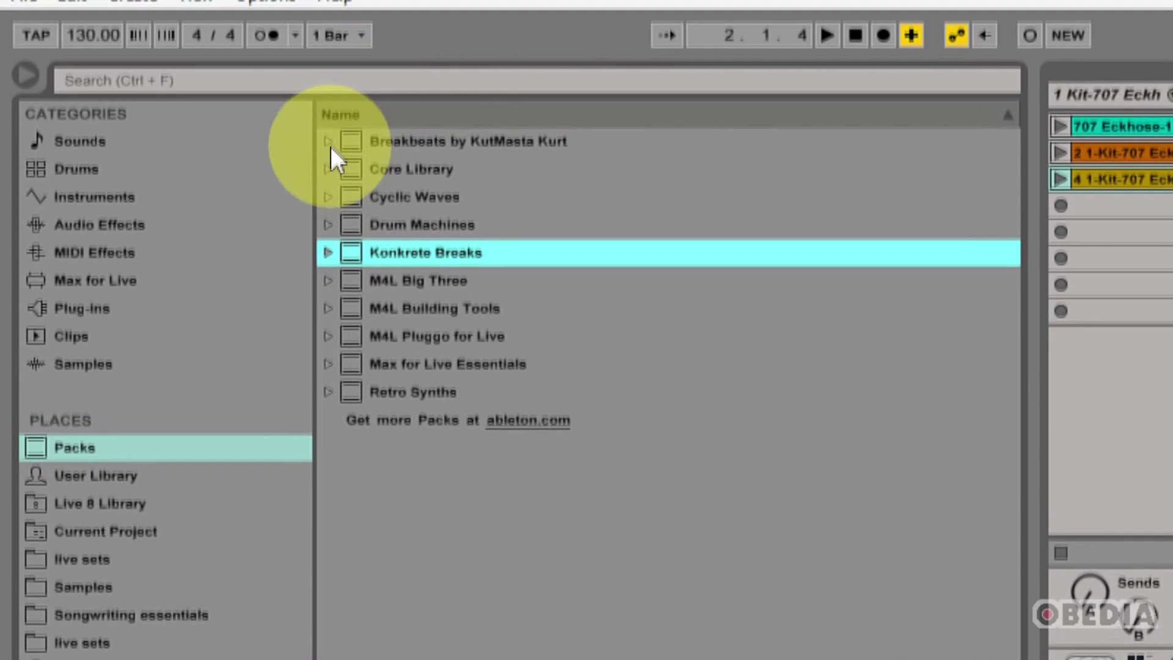
left_click(330, 145)
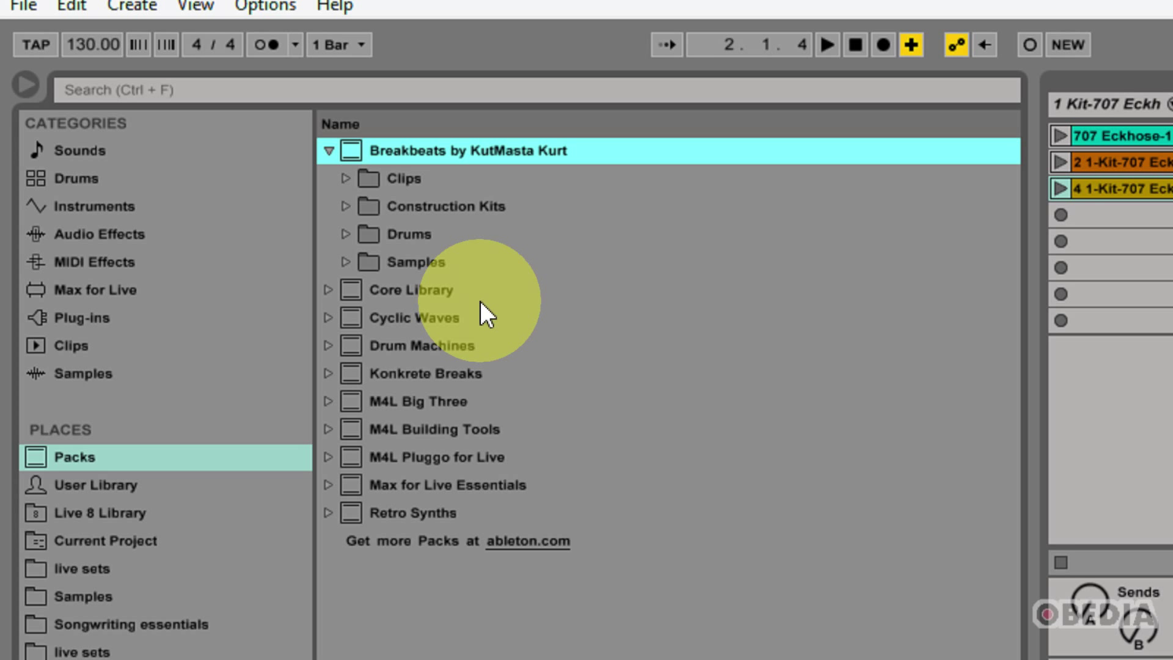
left_click(346, 183)
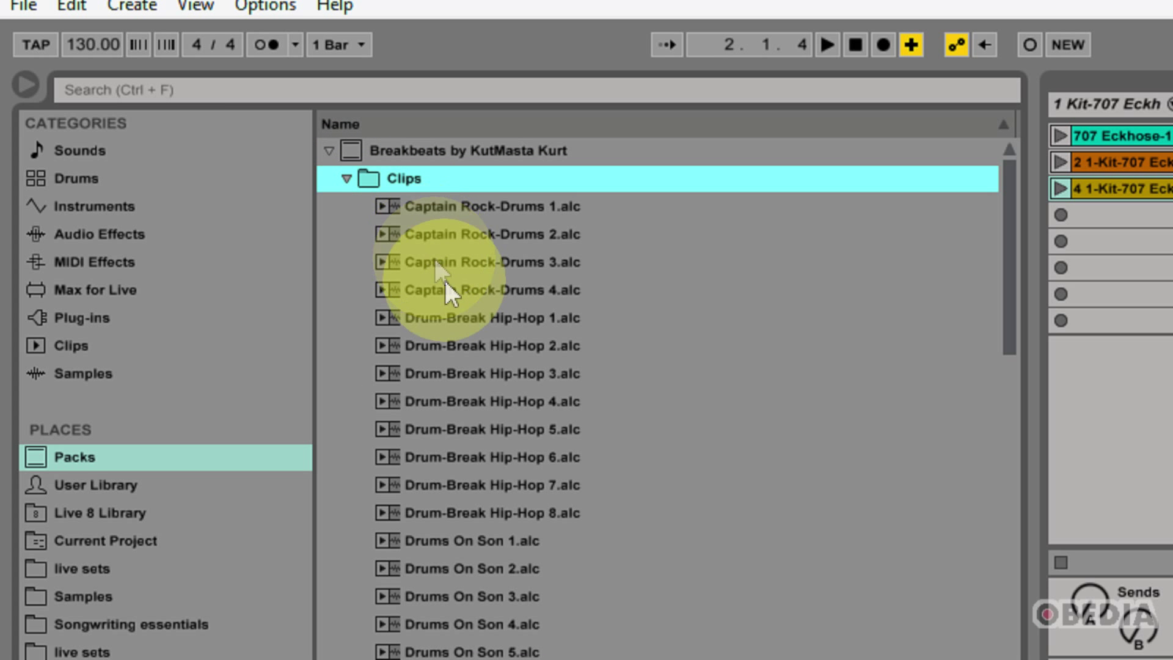
scroll(449, 294, "down", 2)
scroll(456, 307, "down", 8)
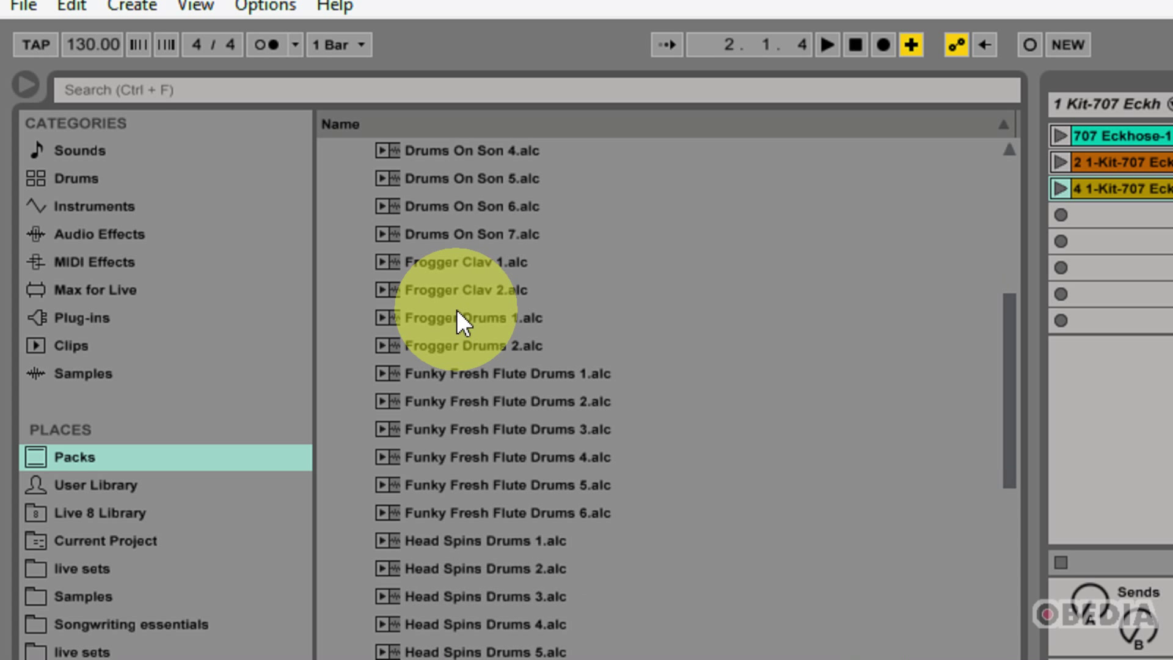
scroll(457, 309, "down", 3)
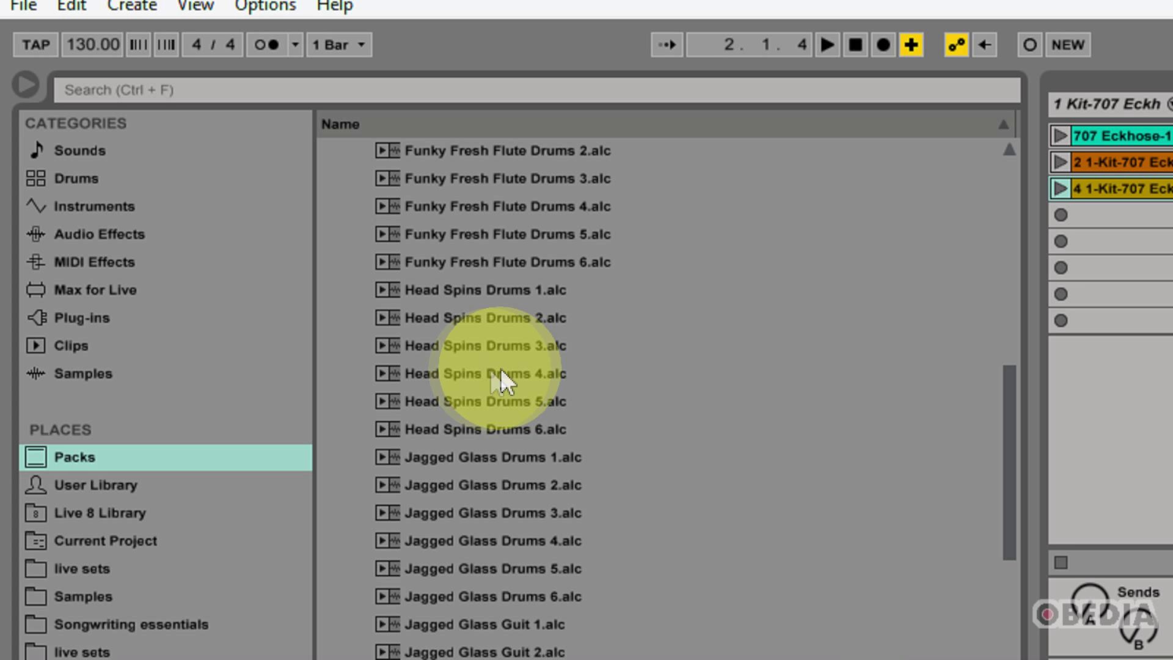
View the User Library contents, then the Live 8 Library's Clips, Grooves, Presets, Samples, Templates folders.
left_click(89, 483)
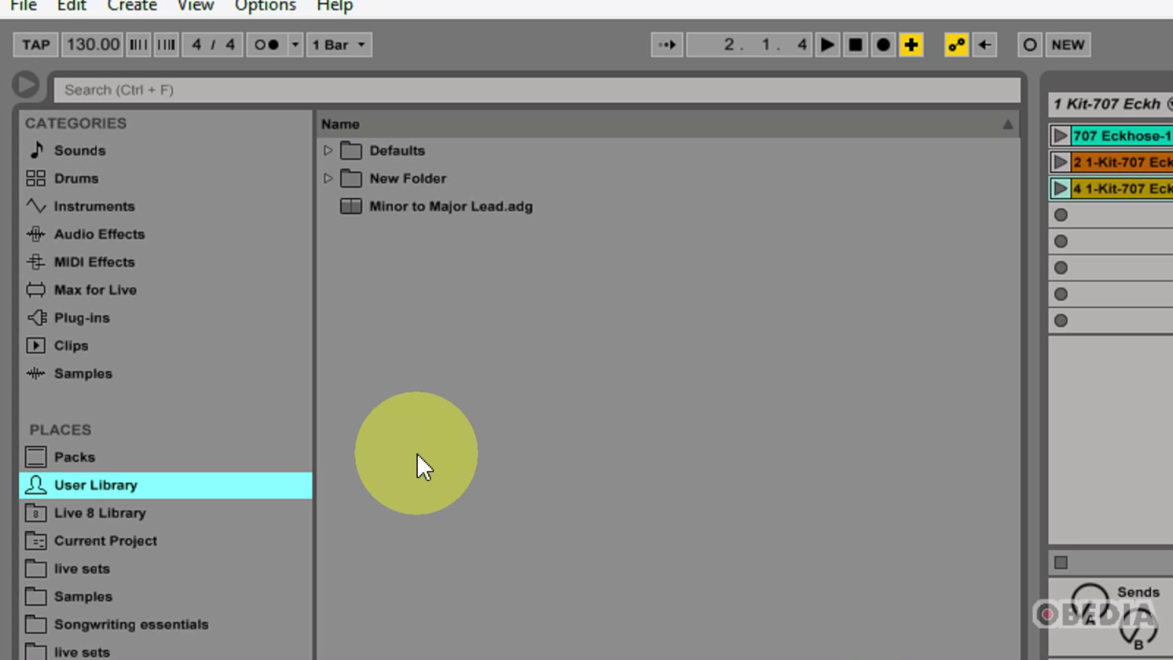
left_click(101, 515)
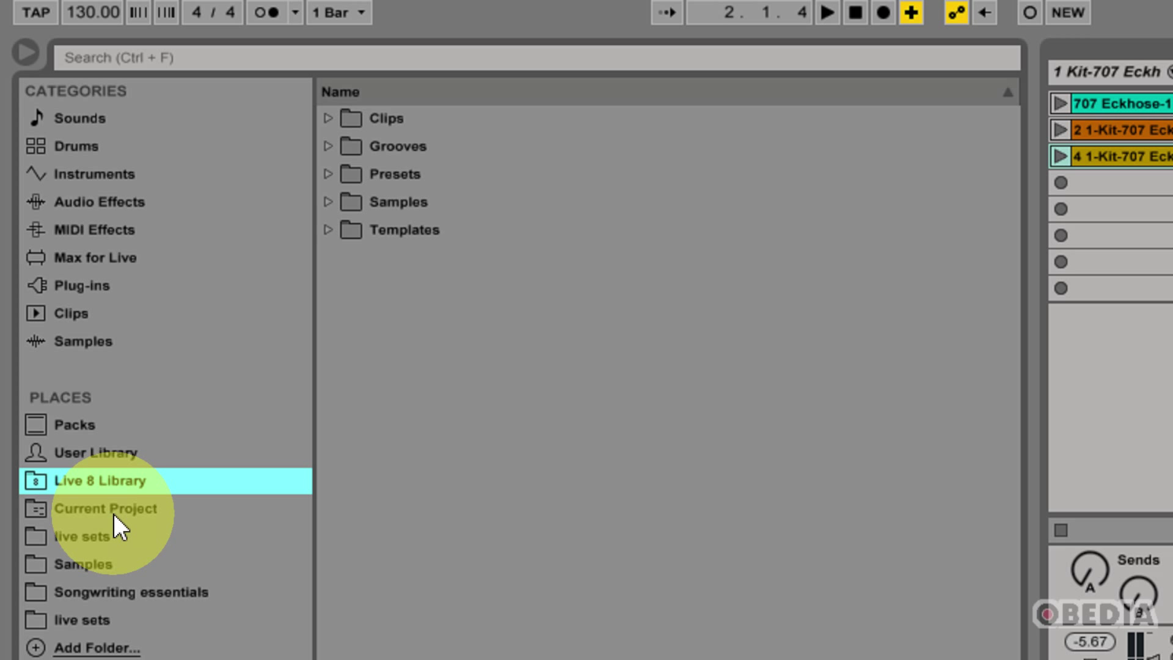
List the interested funk set's tracks under Current Project, then select the 80-Braindriver clip.
left_click(113, 522)
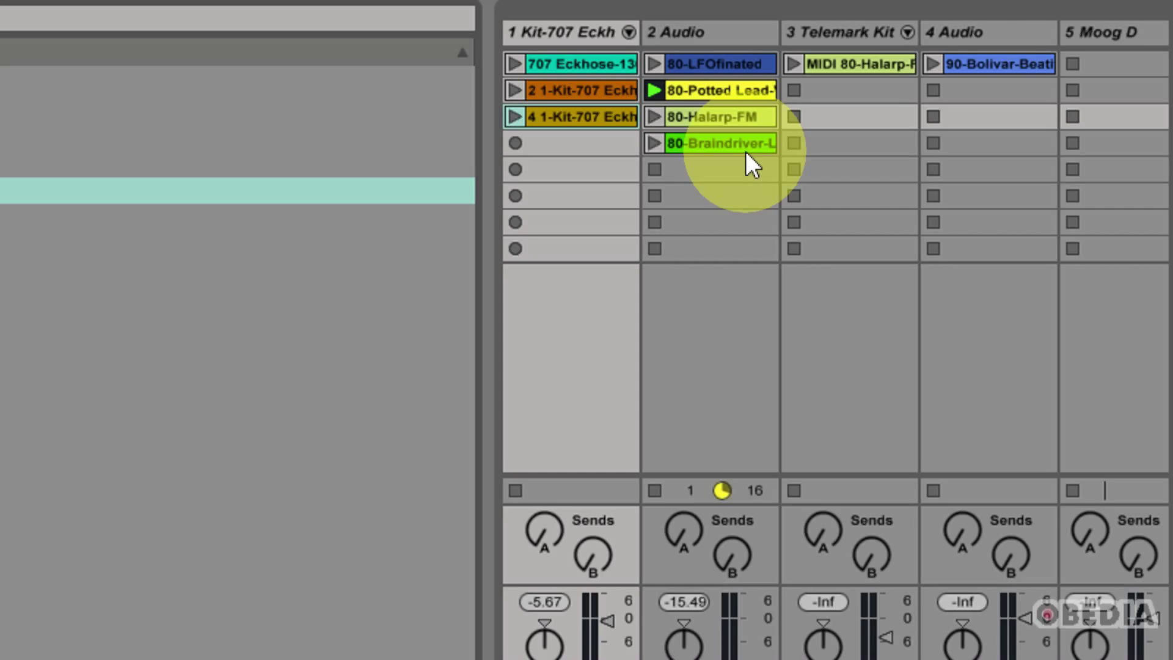
left_click(746, 145)
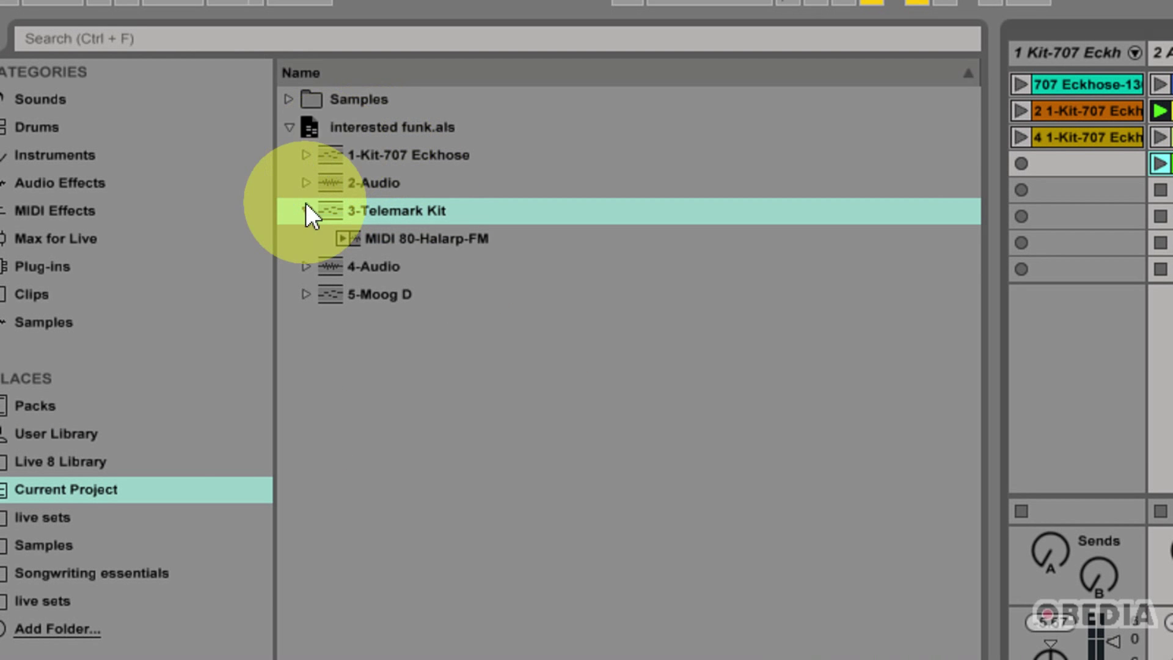
Expand 1-Kit-707 Eckhose to list its 707 Eckhose-130-Groove 4 and 2 1-Kit-707 Eckhose clips.
left_click(306, 154)
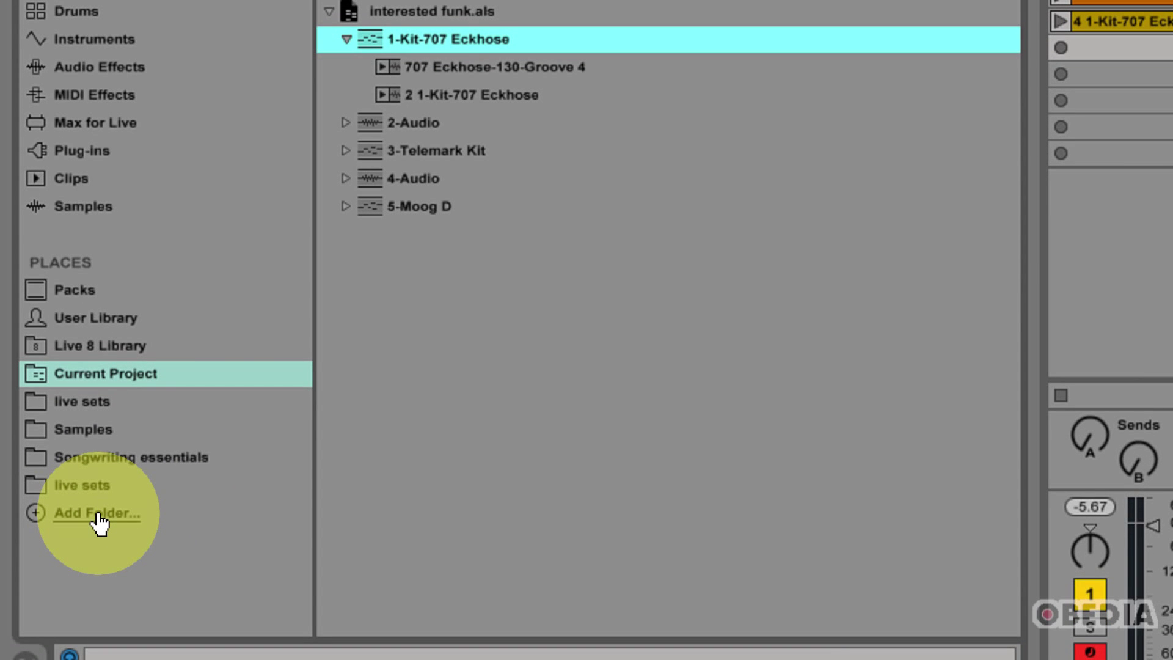
left_click(97, 516)
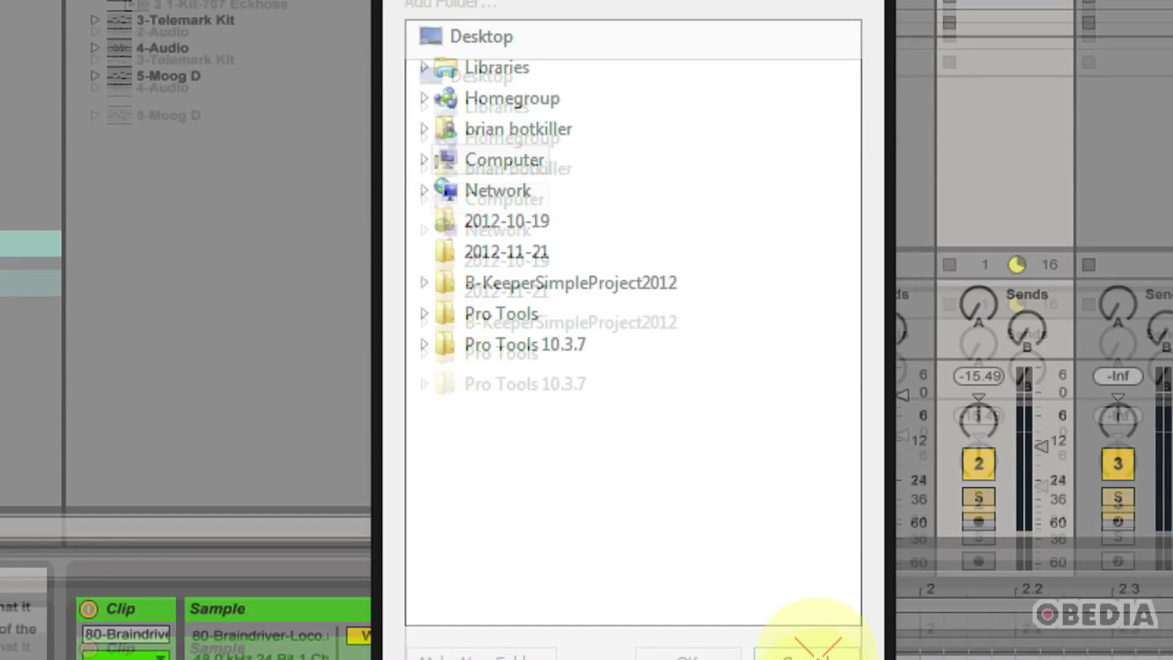
left_click(815, 646)
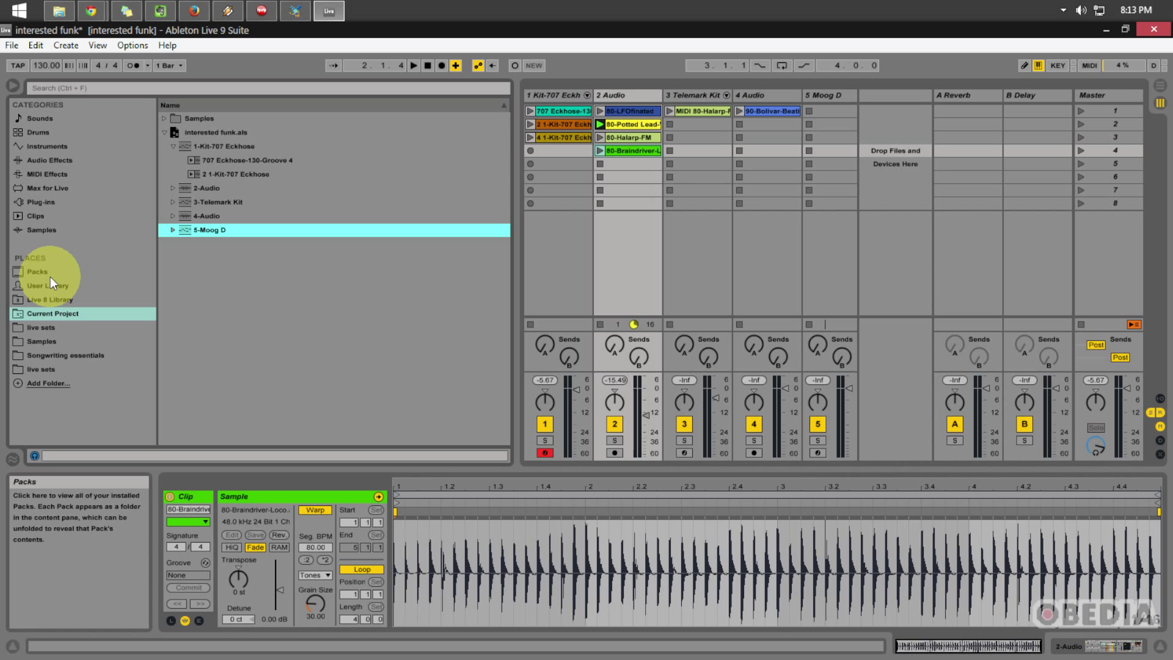
Search the browser for 'bass' and check matches in Live 8 Library, User Library and Packs.
left_click(84, 89)
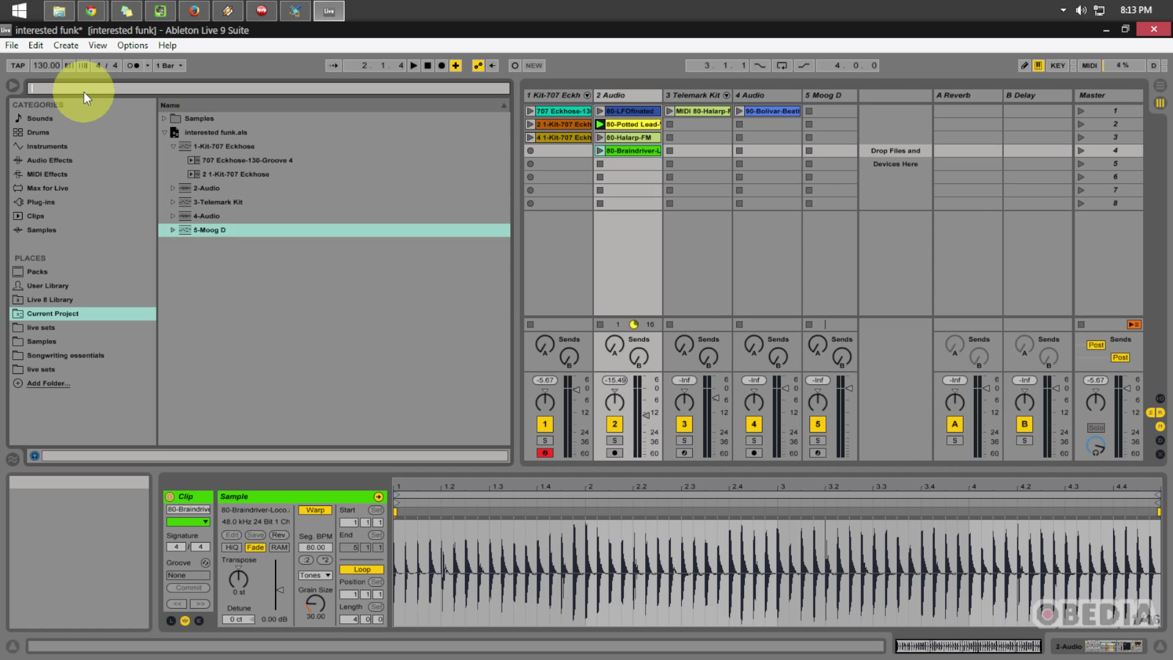
type("bass")
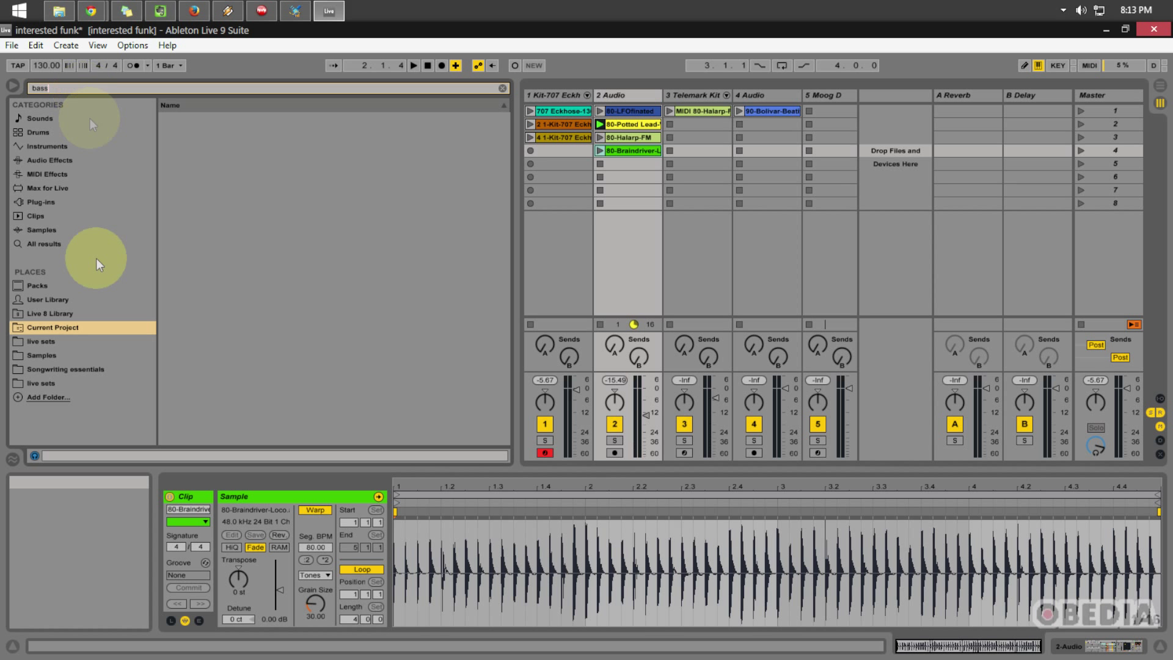
left_click(58, 311)
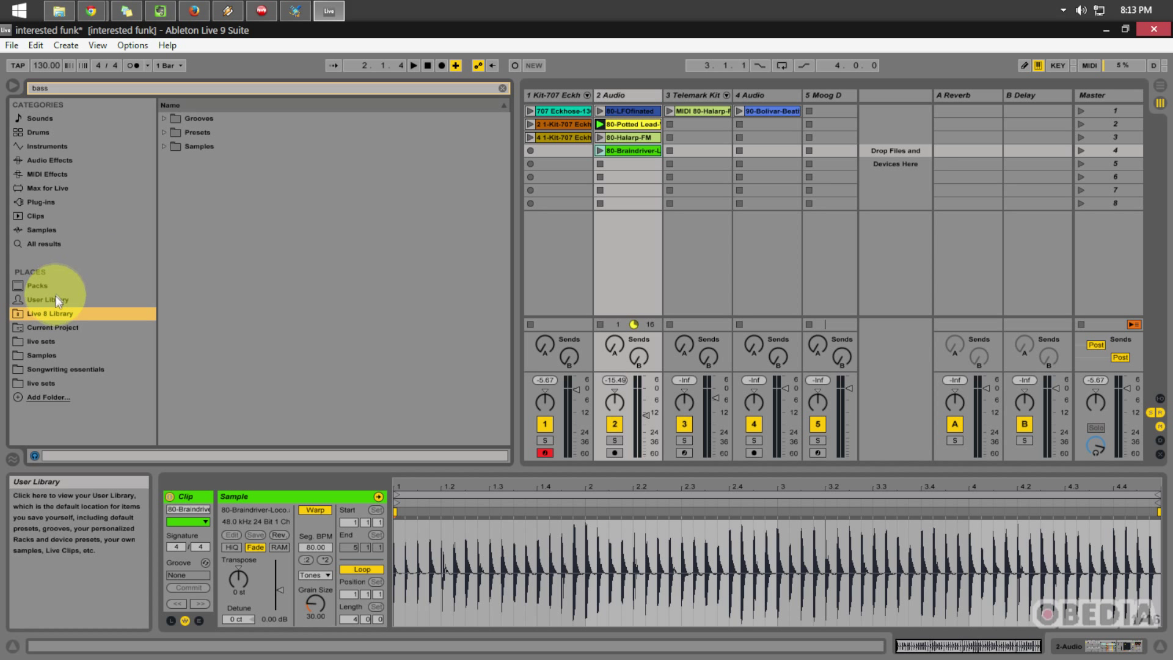
left_click(55, 297)
left_click(45, 286)
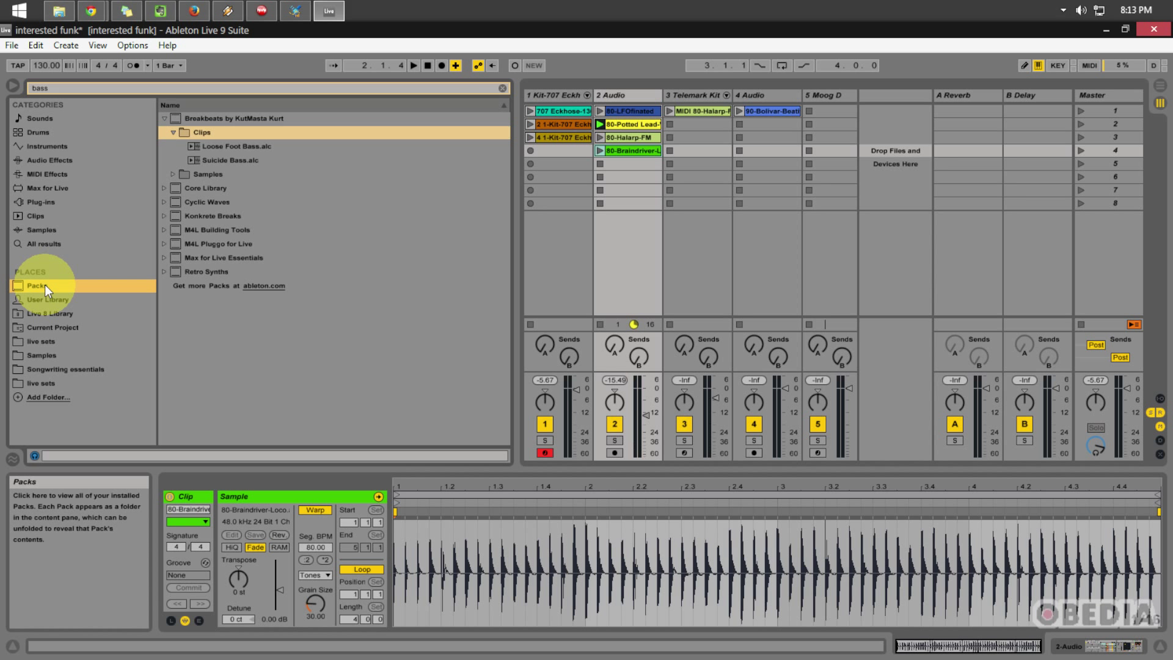
Scroll through the bass matches among Sounds presets, then view the Samples folder matches.
left_click(47, 118)
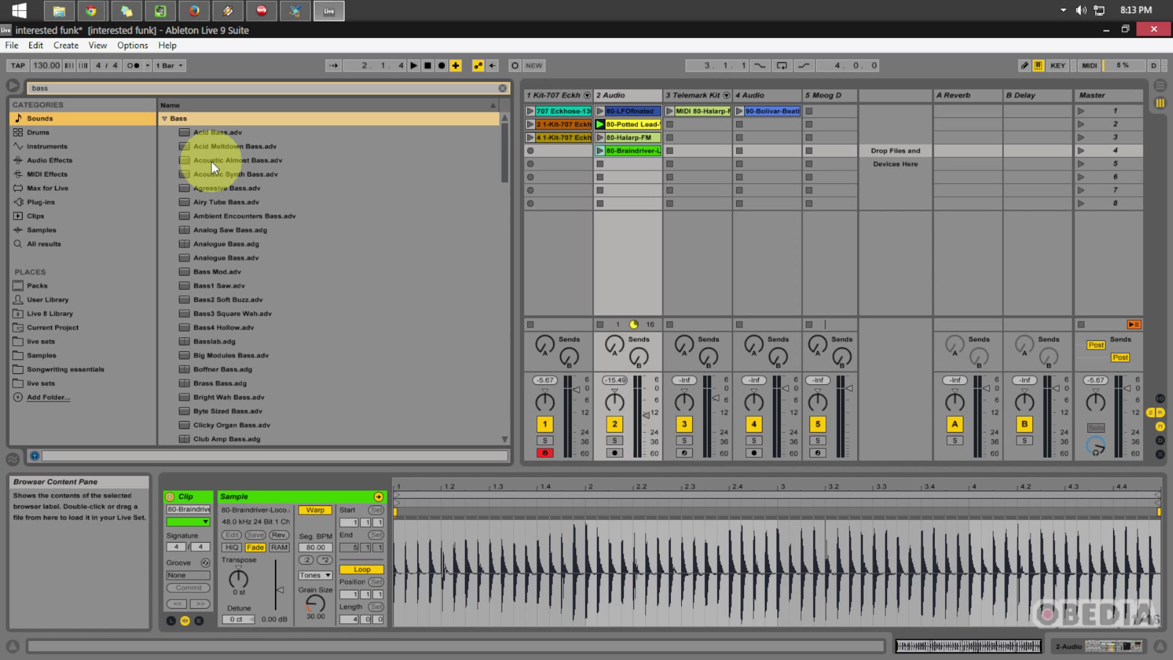
scroll(276, 264, "down", 3)
scroll(276, 267, "down", 7)
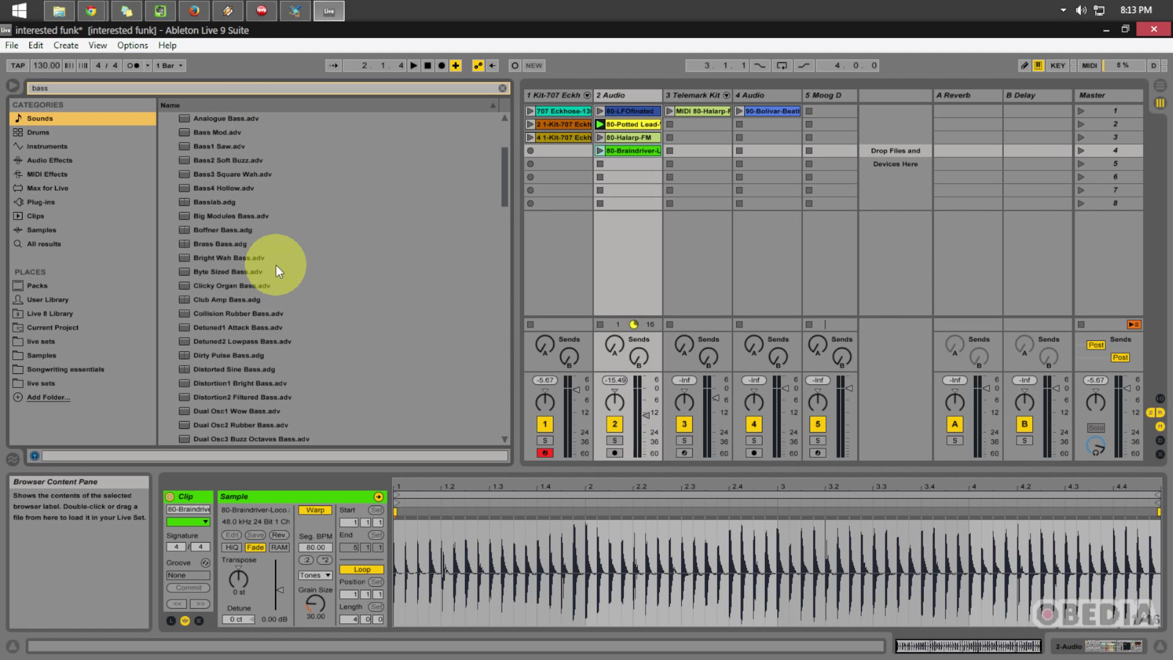
scroll(276, 266, "down", 7)
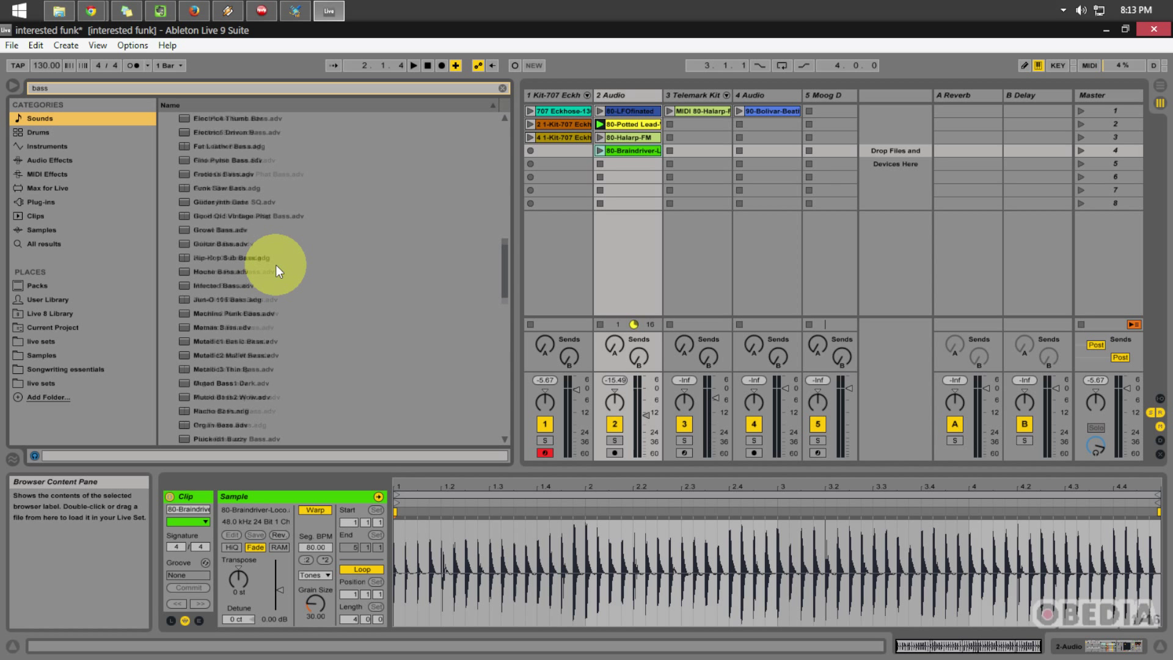
left_click(44, 355)
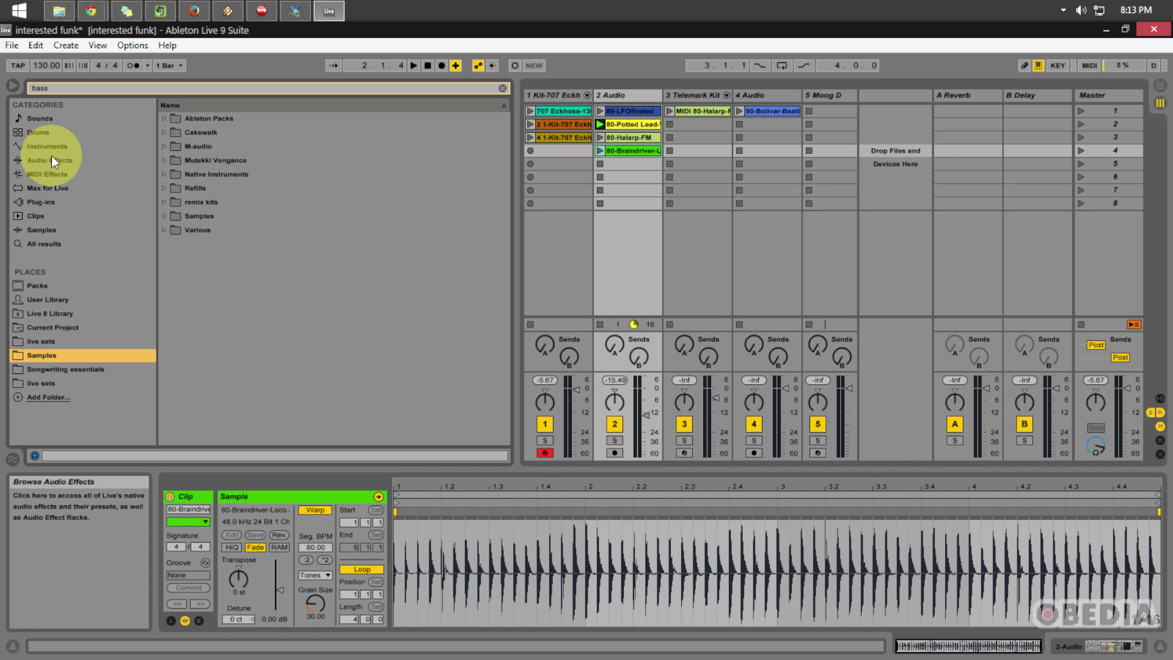
Switch to the Drums category and clear the 'bass' search to list every drum kit.
left_click(53, 132)
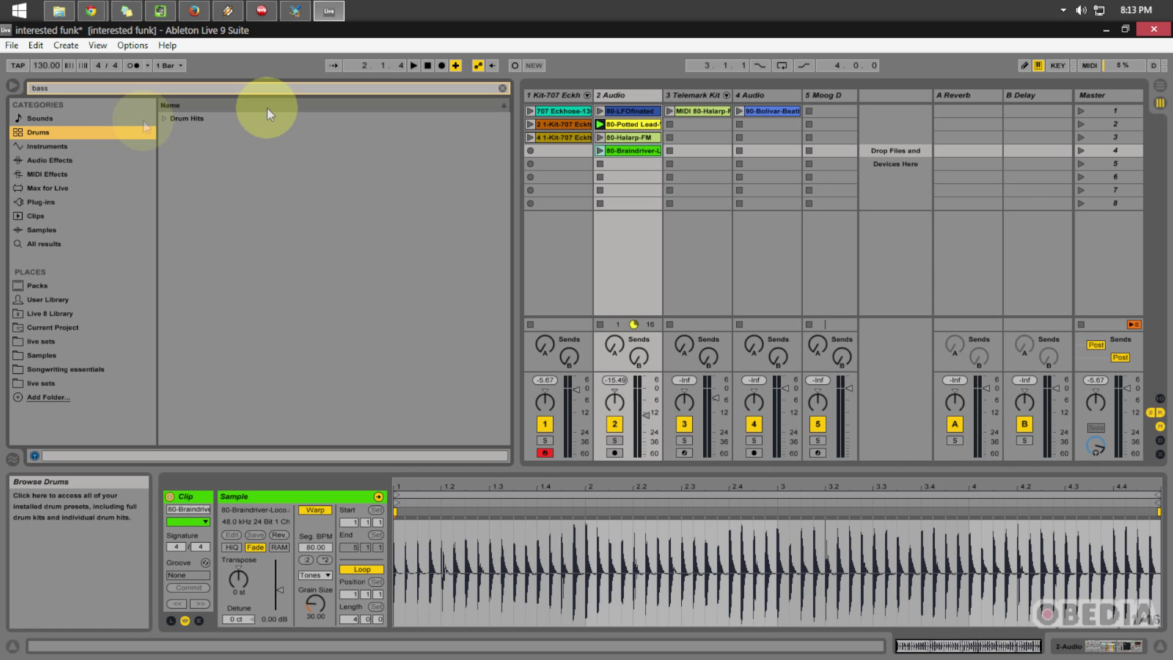
left_click(501, 88)
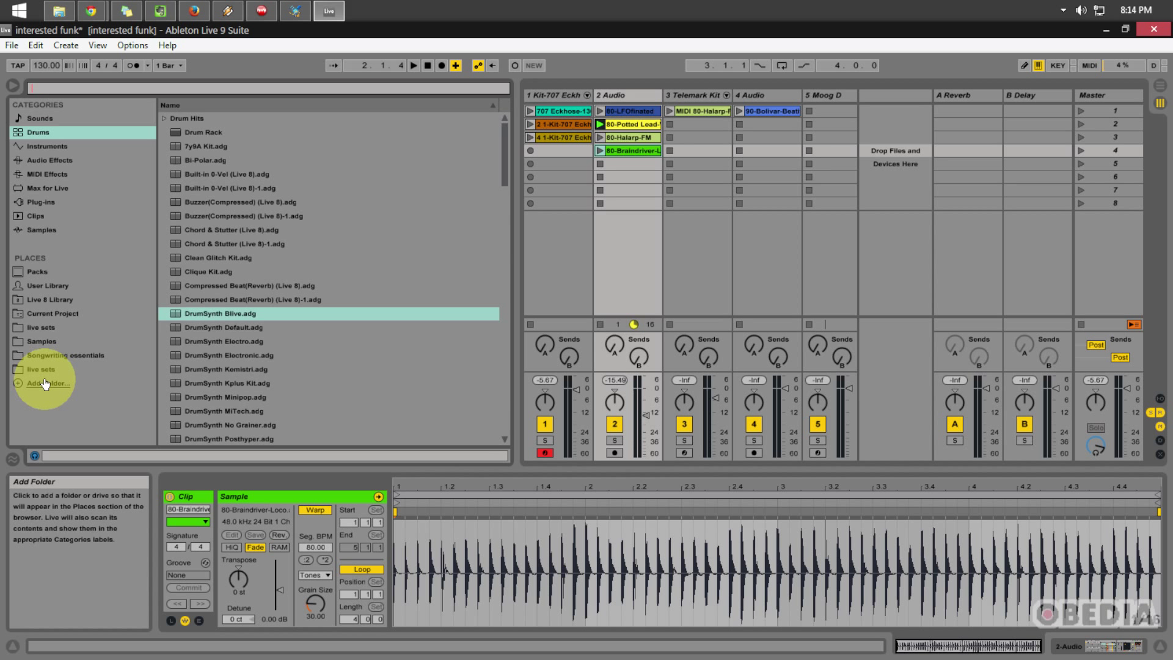
Show the Samples folder, search it for 'cymbal', then clear the search.
left_click(50, 340)
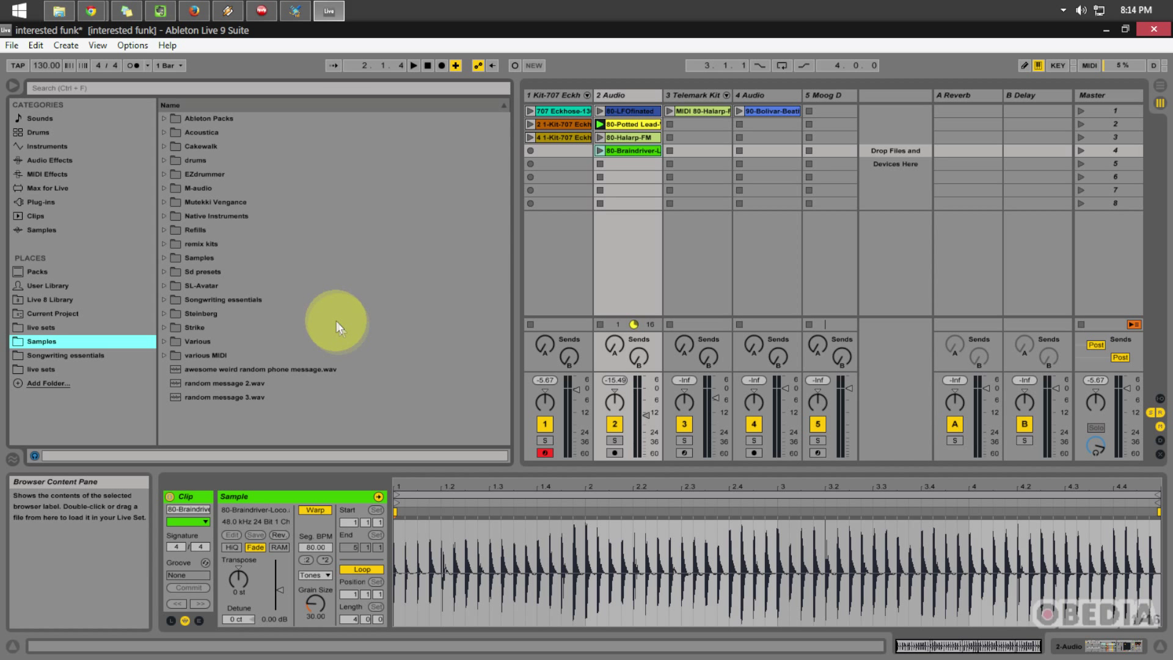
left_click(373, 88)
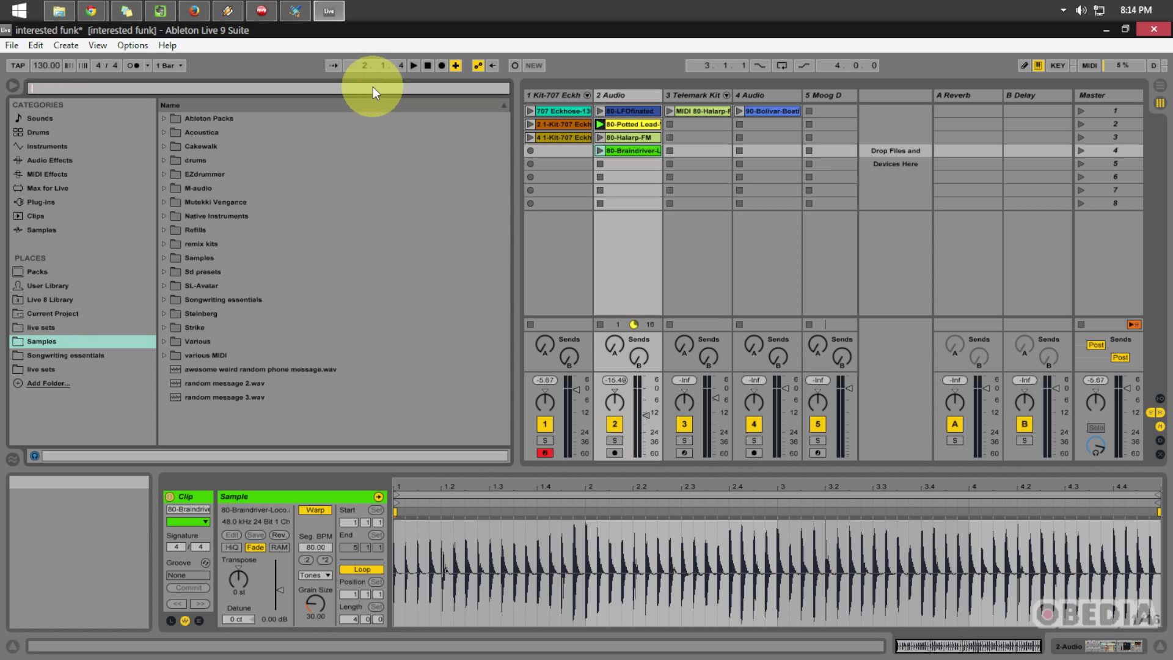
type("cymbal")
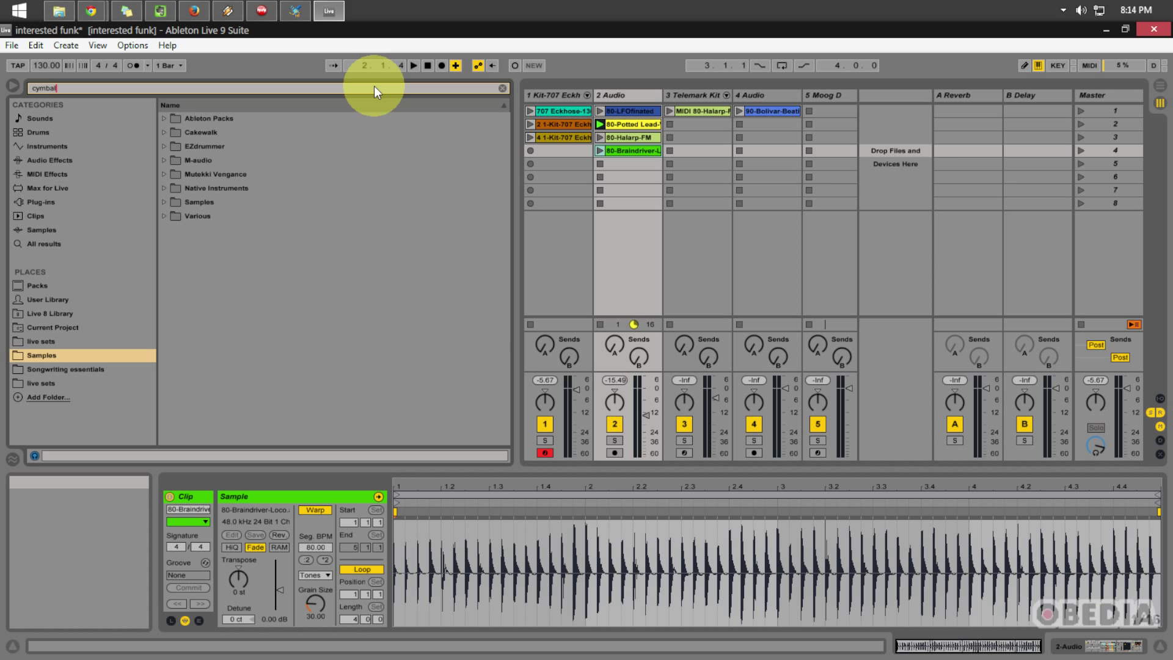
left_click(505, 89)
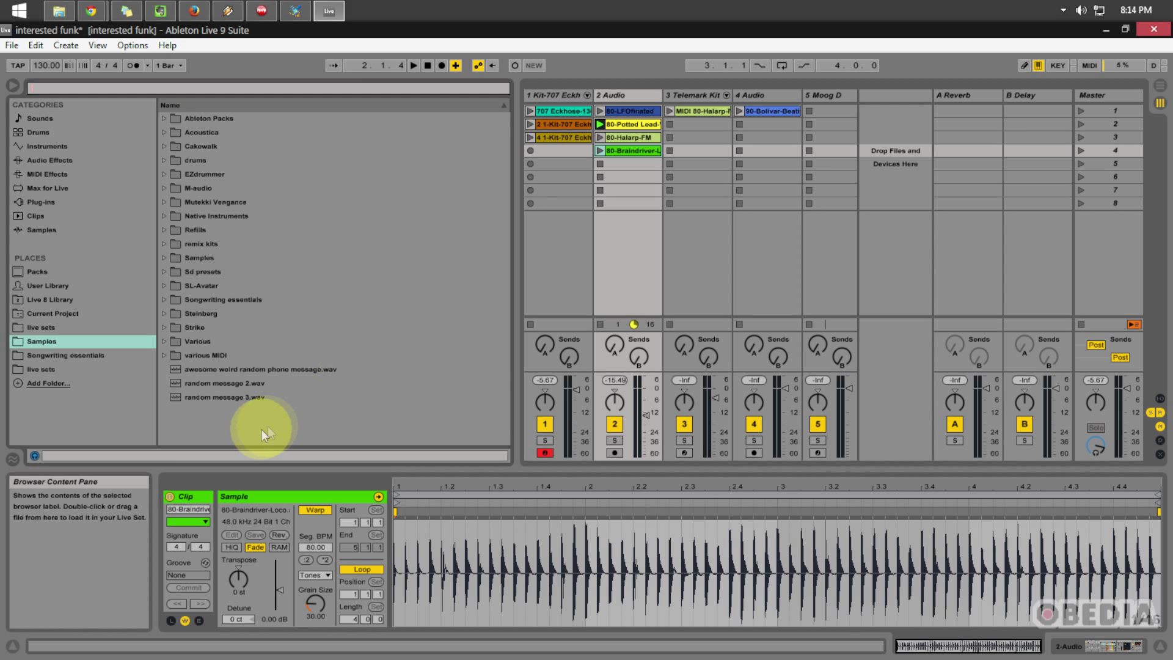